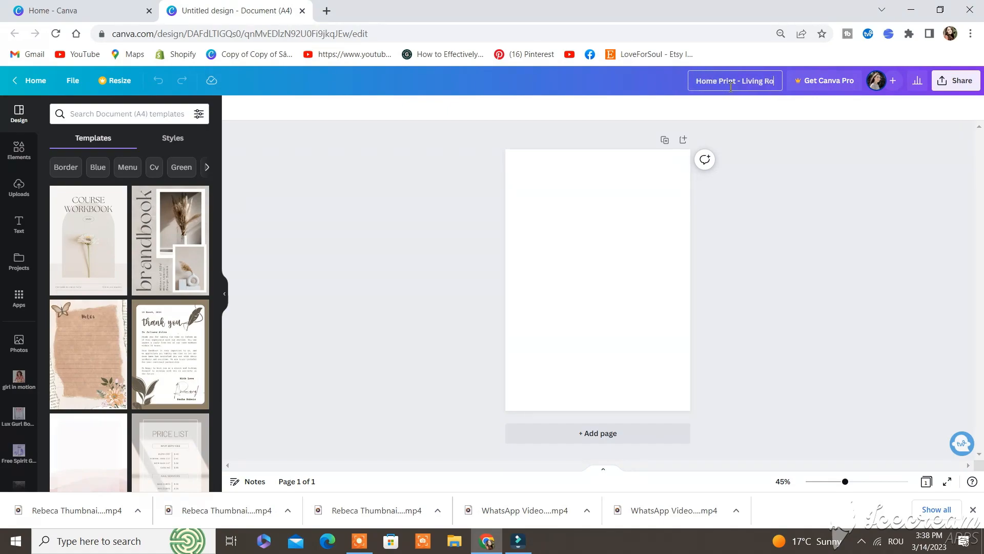
Name the design "Home Print - Living Room".
{"action": "left_click", "coordinate": [818, 292]}
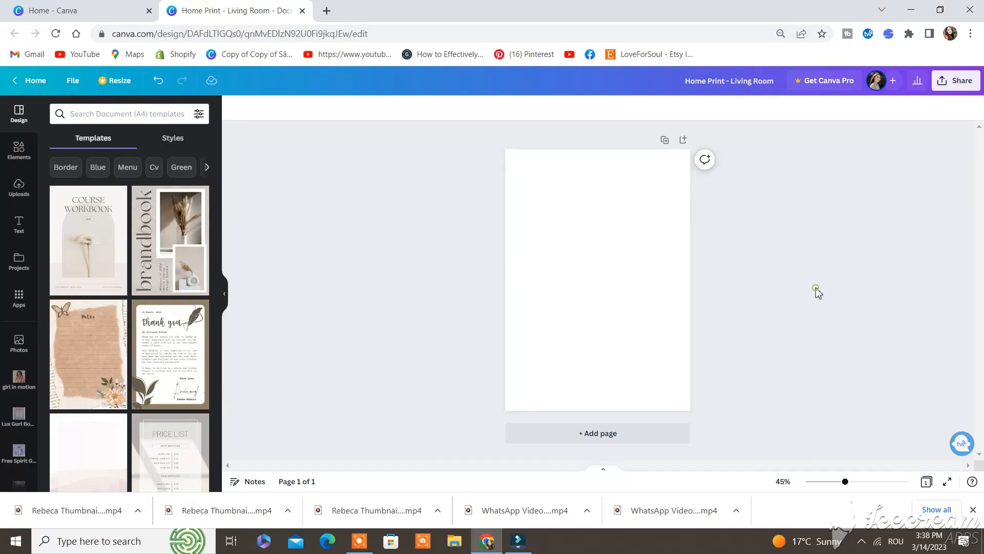
{"action": "left_click", "coordinate": [602, 250]}
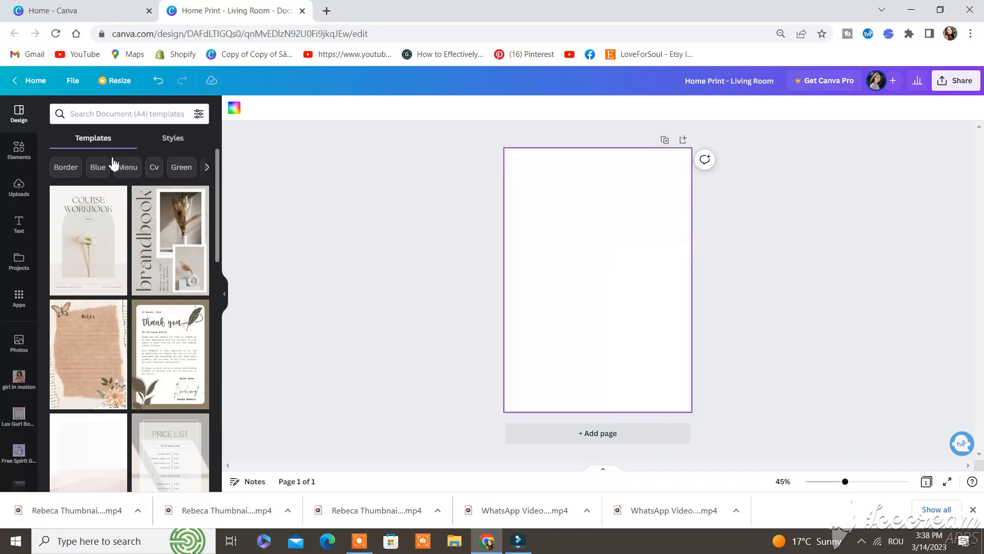
Search the elements library for "mountains" and show all graphics results.
{"action": "left_click", "coordinate": [19, 150]}
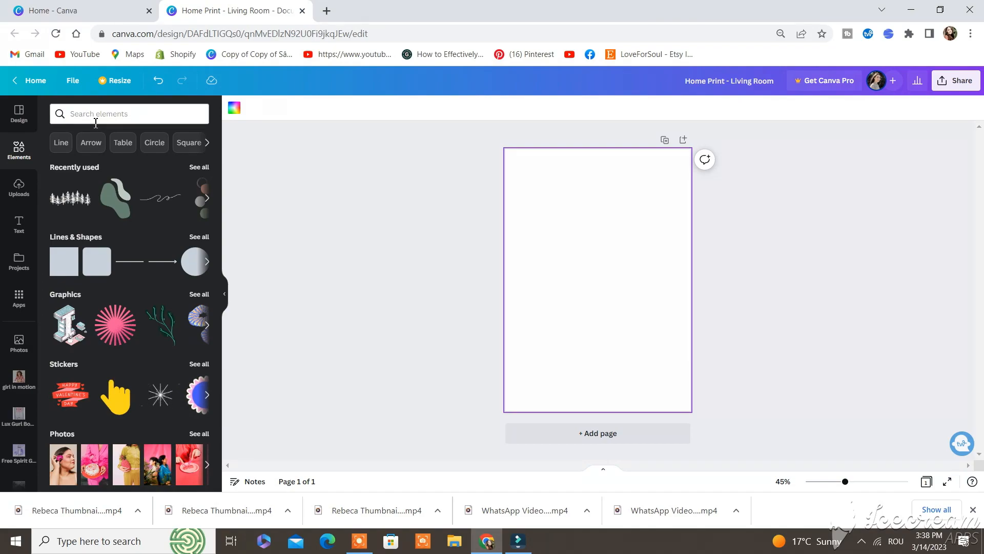
{"action": "left_click", "coordinate": [124, 119]}
{"action": "type", "text": "mo"}
{"action": "type", "text": "untain"}
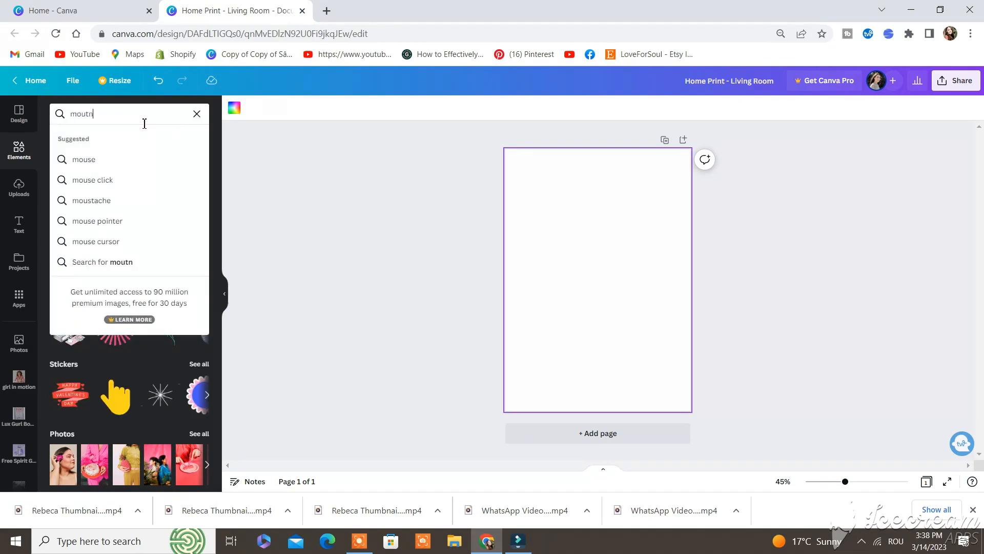
{"action": "type", "text": "s"}
{"action": "key", "text": "Return"}
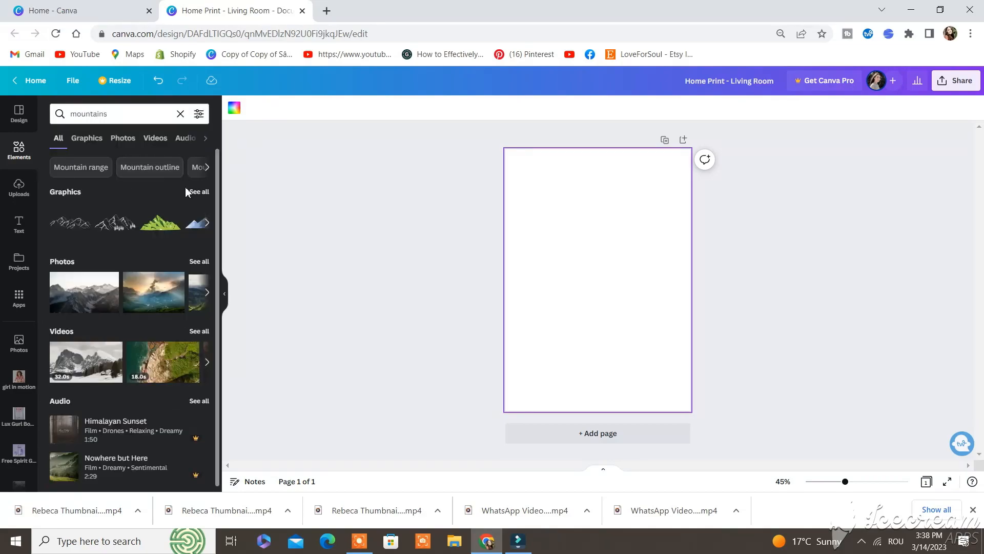
{"action": "left_click", "coordinate": [192, 195]}
Add the pine tree row graphic to the page and move it slightly above the page centre.
{"action": "scroll", "coordinate": [147, 231], "scroll_direction": "down", "scroll_amount": 2}
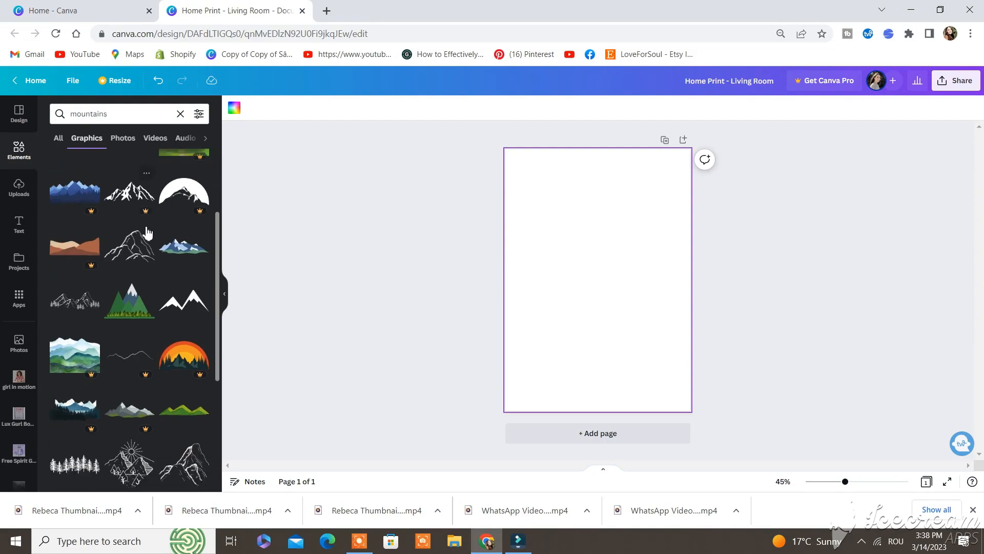
{"action": "scroll", "coordinate": [147, 234], "scroll_direction": "down", "scroll_amount": 2}
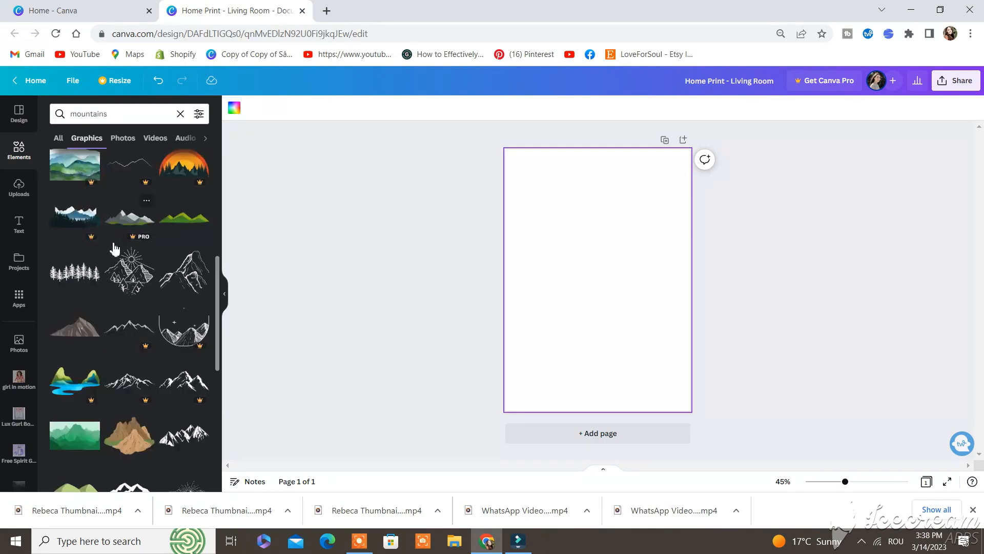
{"action": "left_click", "coordinate": [91, 255]}
{"action": "left_click", "coordinate": [83, 276]}
{"action": "left_click", "coordinate": [83, 277]}
{"action": "left_click_drag", "start_coordinate": [594, 290], "coordinate": [594, 251]}
Recolour the tree row with the custom dark teal #468482.
{"action": "left_click", "coordinate": [235, 108]}
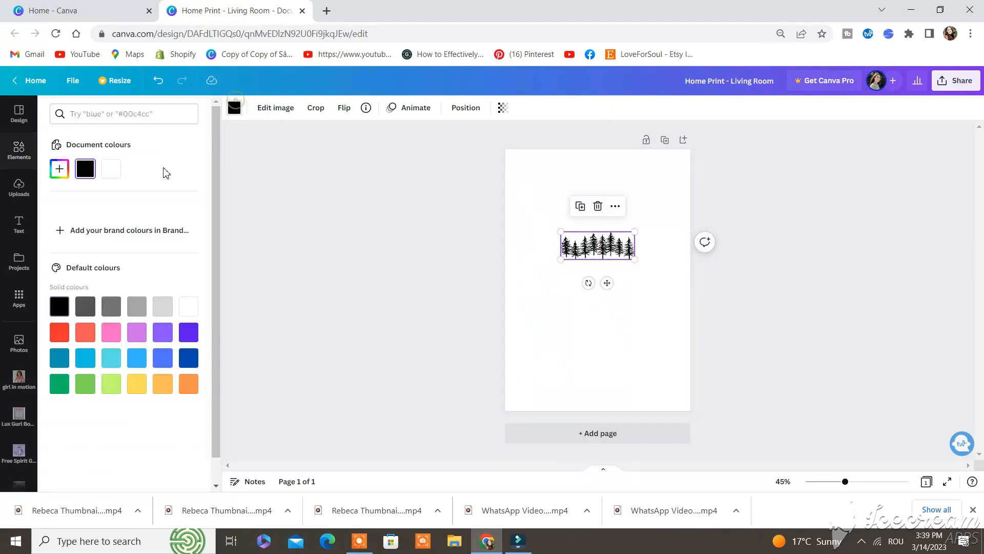
{"action": "left_click", "coordinate": [59, 169]}
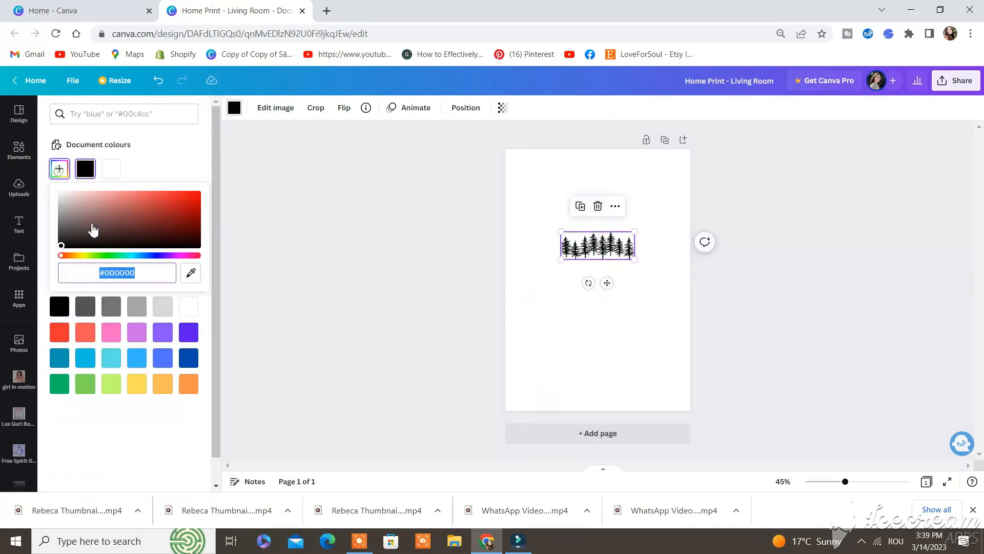
{"action": "left_click", "coordinate": [149, 256]}
{"action": "mouse_move", "coordinate": [135, 236]}
{"action": "left_mouse_down"}
{"action": "mouse_move", "coordinate": [172, 234]}
{"action": "mouse_move", "coordinate": [136, 257]}
{"action": "mouse_move", "coordinate": [184, 201]}
{"action": "mouse_move", "coordinate": [150, 212]}
{"action": "mouse_move", "coordinate": [128, 199]}
{"action": "mouse_move", "coordinate": [120, 208]}
{"action": "left_mouse_up"}
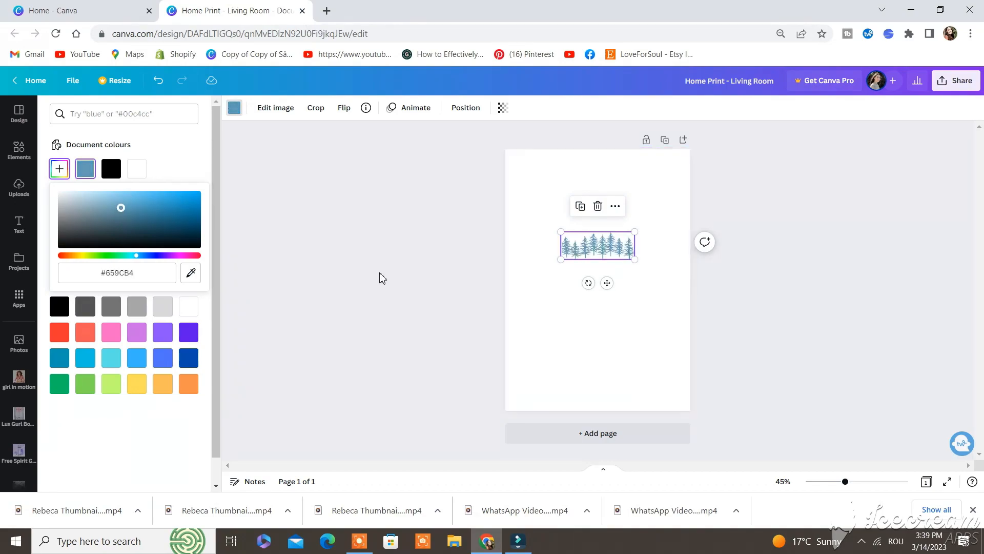
{"action": "left_click_drag", "start_coordinate": [138, 258], "coordinate": [141, 261]}
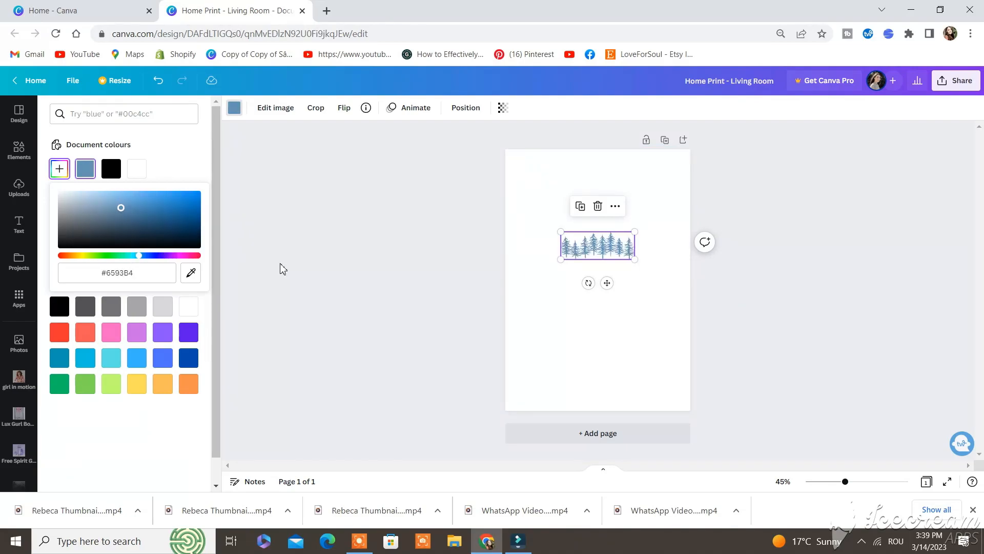
{"action": "left_click_drag", "start_coordinate": [144, 263], "coordinate": [149, 262]}
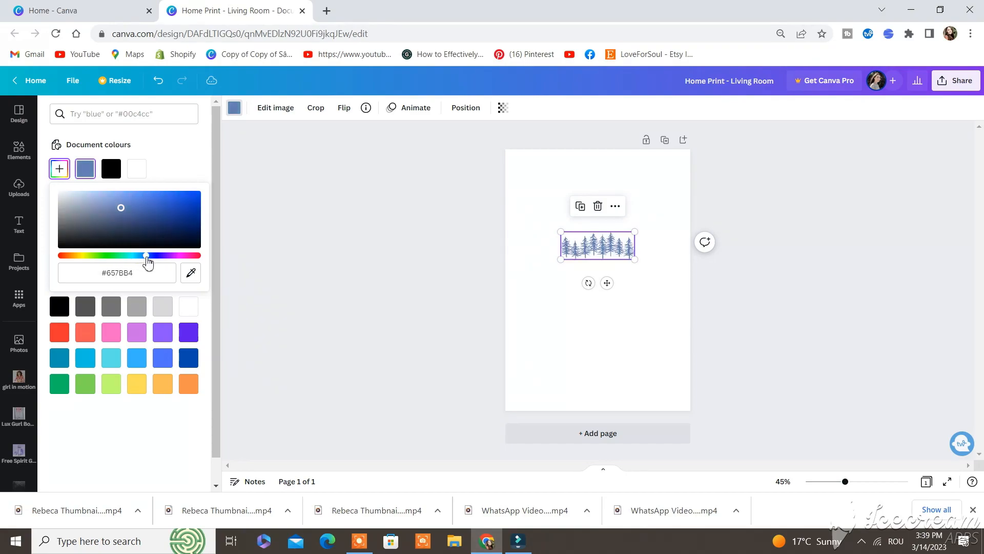
{"action": "left_click_drag", "start_coordinate": [121, 212], "coordinate": [128, 219]}
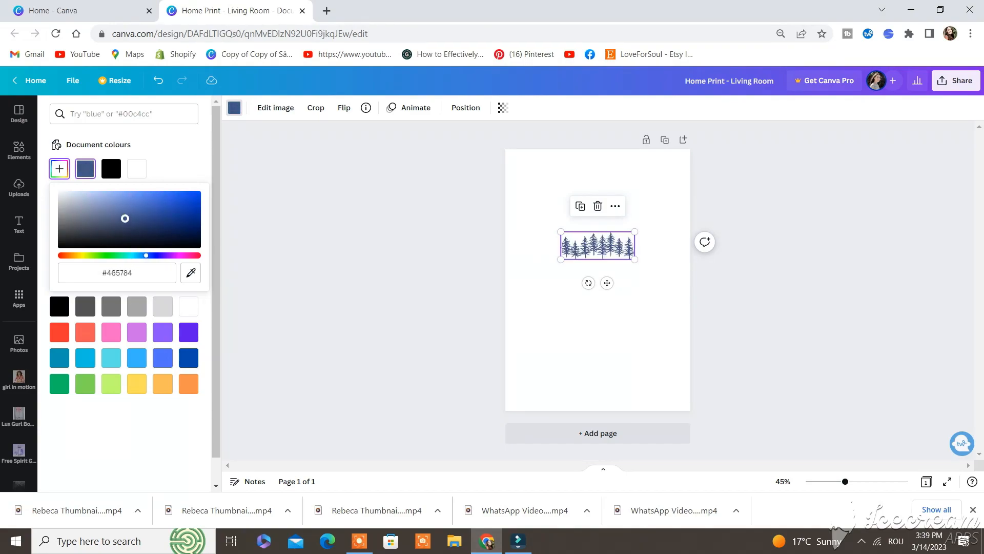
{"action": "left_click_drag", "start_coordinate": [149, 252], "coordinate": [131, 254]}
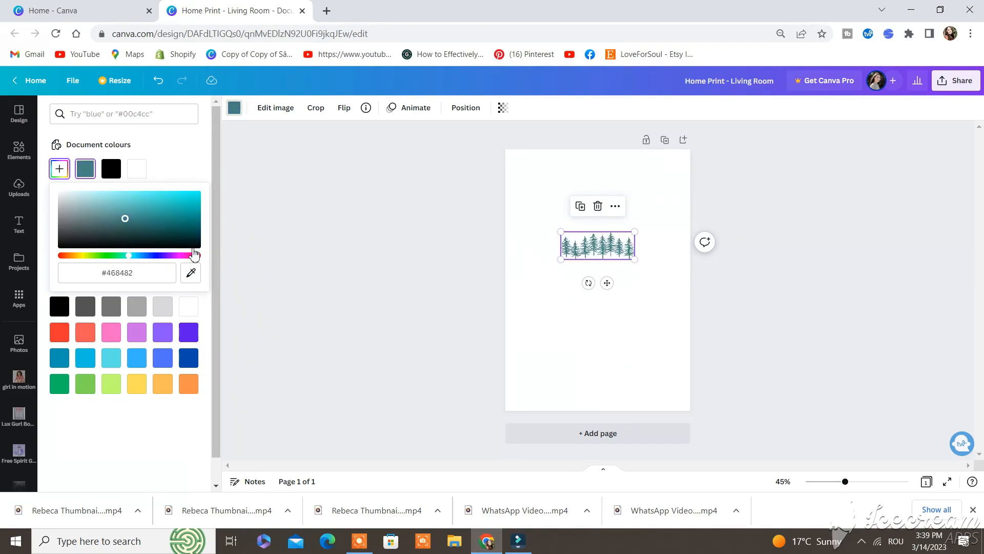
{"action": "left_click", "coordinate": [539, 330]}
Duplicate the tree row, place the copy below the original and flip it vertically as a reflection.
{"action": "left_click", "coordinate": [624, 259]}
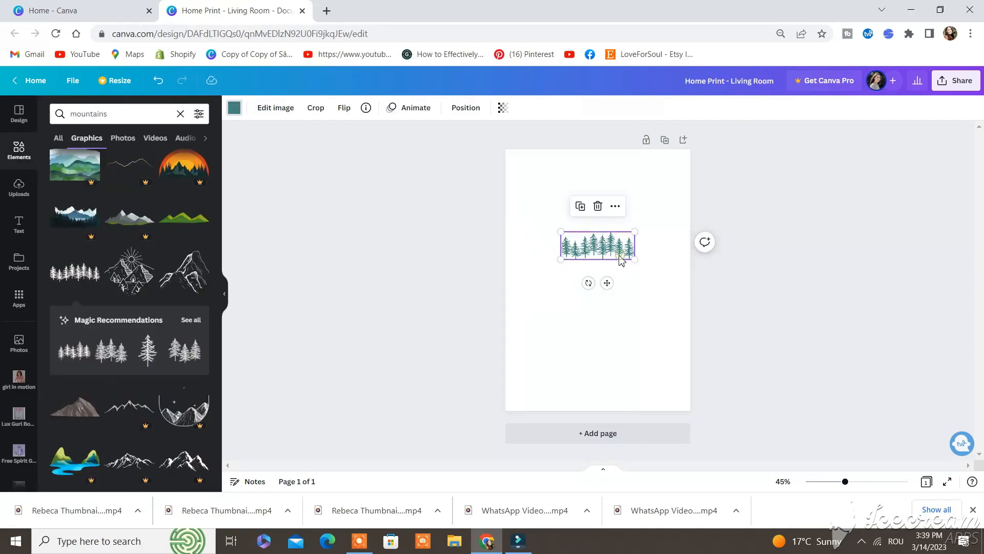
{"action": "left_click", "coordinate": [584, 208]}
{"action": "left_click_drag", "start_coordinate": [593, 252], "coordinate": [590, 303]}
{"action": "left_click", "coordinate": [348, 122]}
{"action": "left_click", "coordinate": [374, 155]}
Make the flipped tree row semi-transparent so it looks like a faded reflection.
{"action": "left_click", "coordinate": [500, 110]}
{"action": "left_click_drag", "start_coordinate": [502, 148], "coordinate": [461, 148]}
{"action": "left_click", "coordinate": [614, 250]}
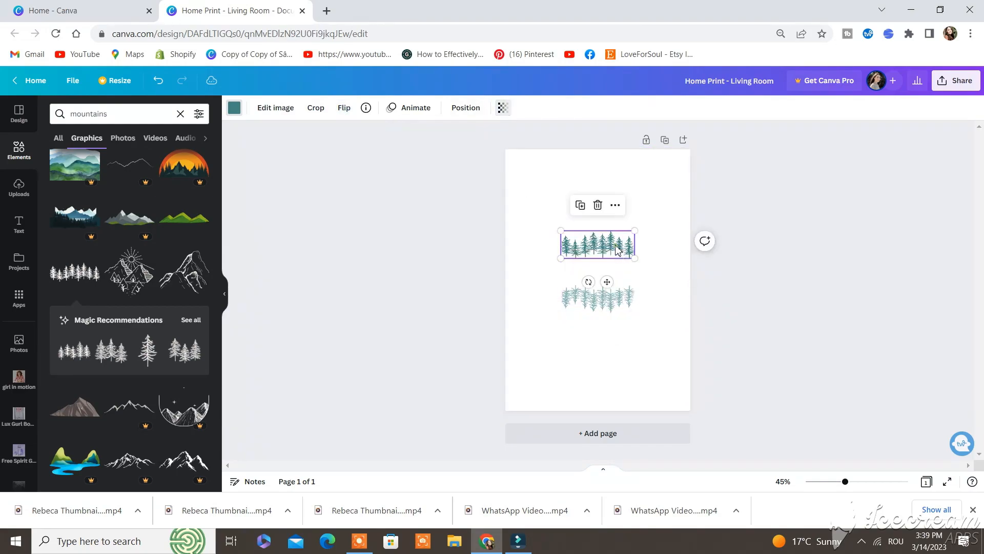
{"action": "left_click", "coordinate": [654, 258]}
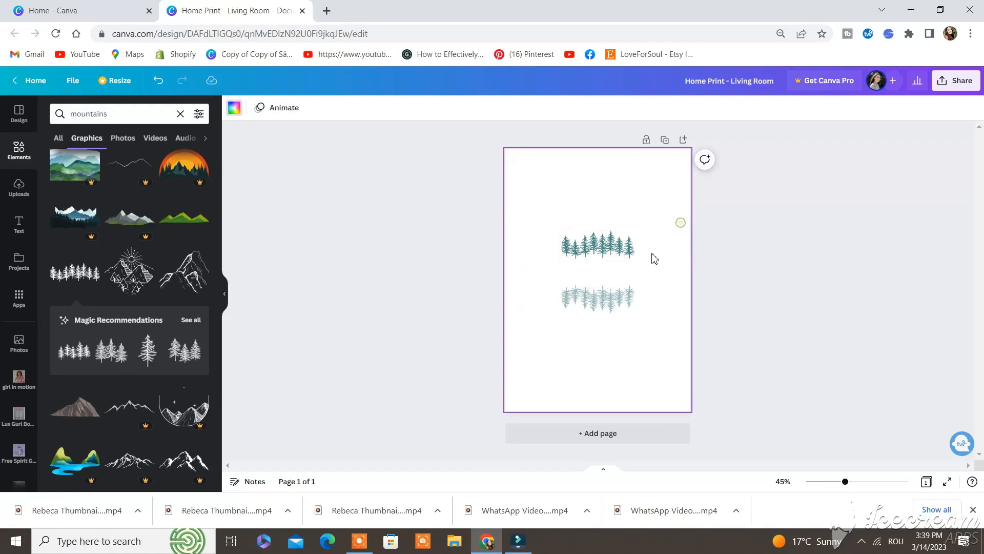
Add a heading reading "Freedom" and position it between the two tree rows.
{"action": "left_click", "coordinate": [19, 224]}
{"action": "left_click", "coordinate": [133, 204]}
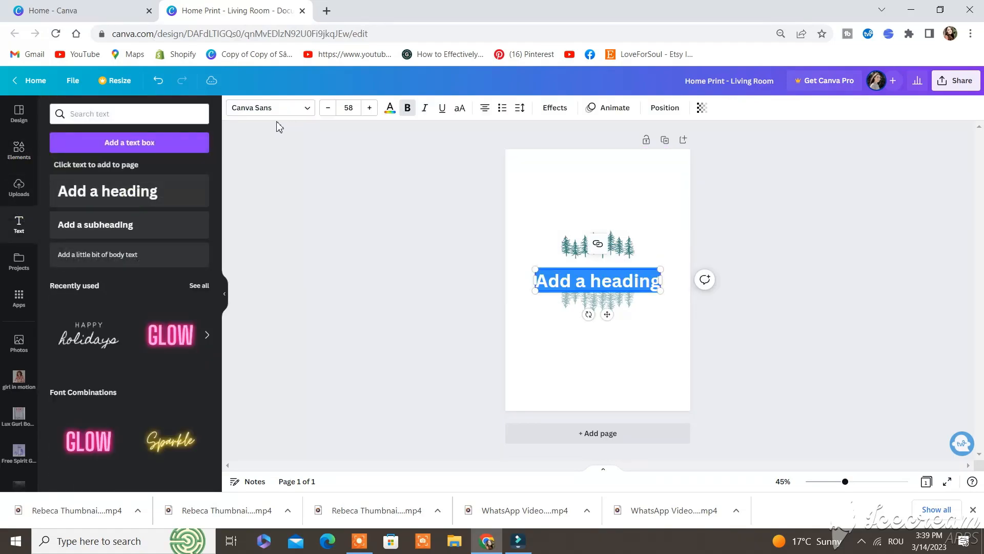
{"action": "type", "text": "Freedom"}
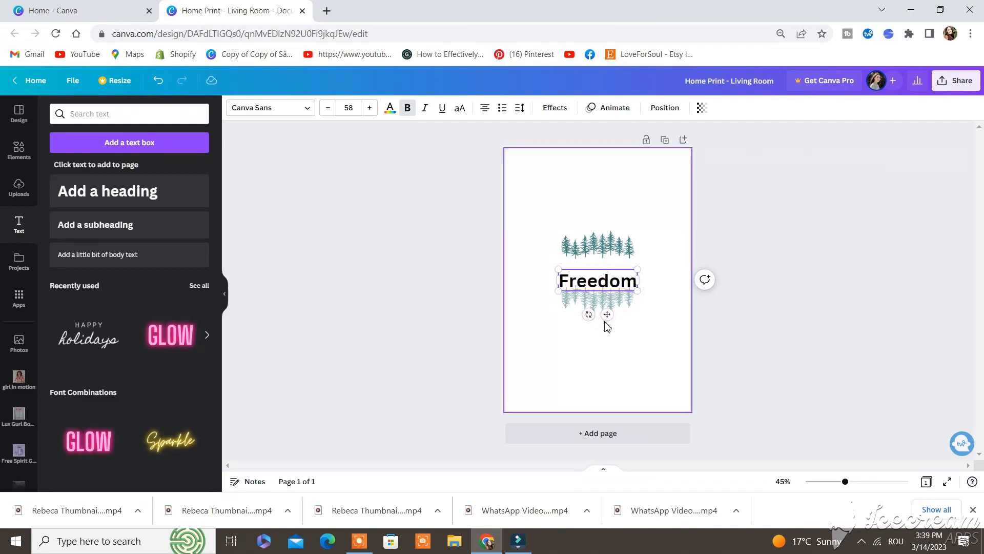
{"action": "left_click_drag", "start_coordinate": [610, 285], "coordinate": [612, 278]}
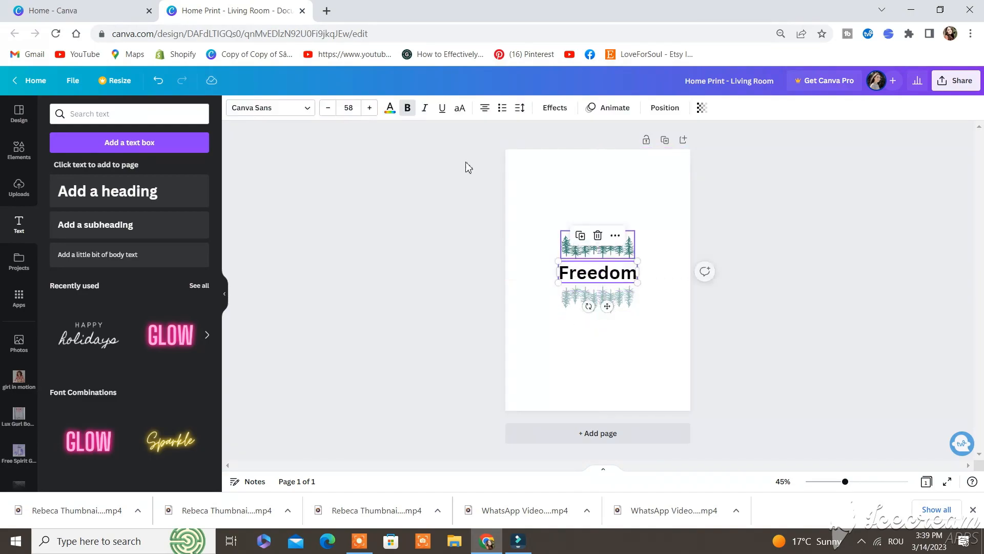
Set the "Freedom" heading in the Jonathan font, enlarge it to size 184 and centre it between the tree rows.
{"action": "left_click", "coordinate": [279, 109]}
{"action": "scroll", "coordinate": [95, 317], "scroll_direction": "down", "scroll_amount": 2}
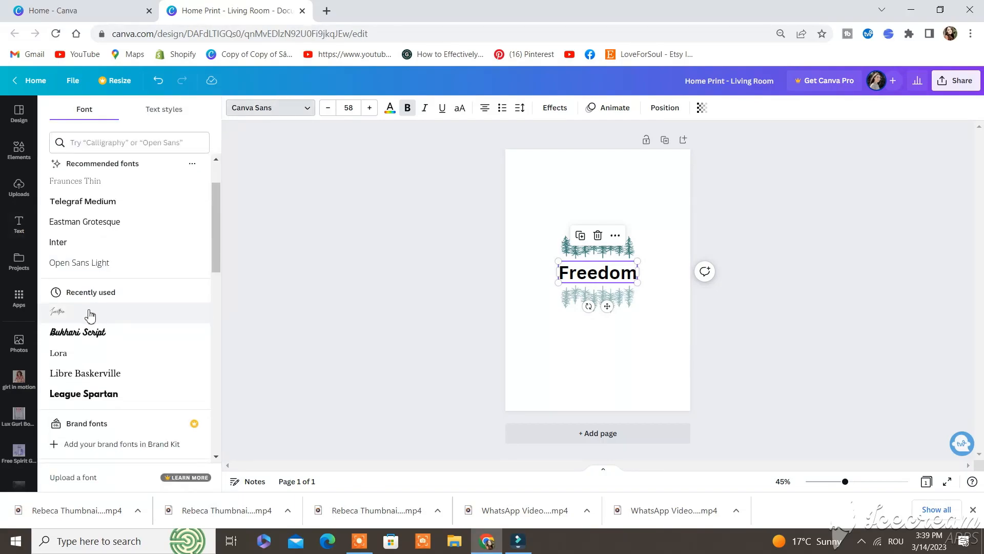
{"action": "left_click_drag", "start_coordinate": [583, 262], "coordinate": [546, 235]}
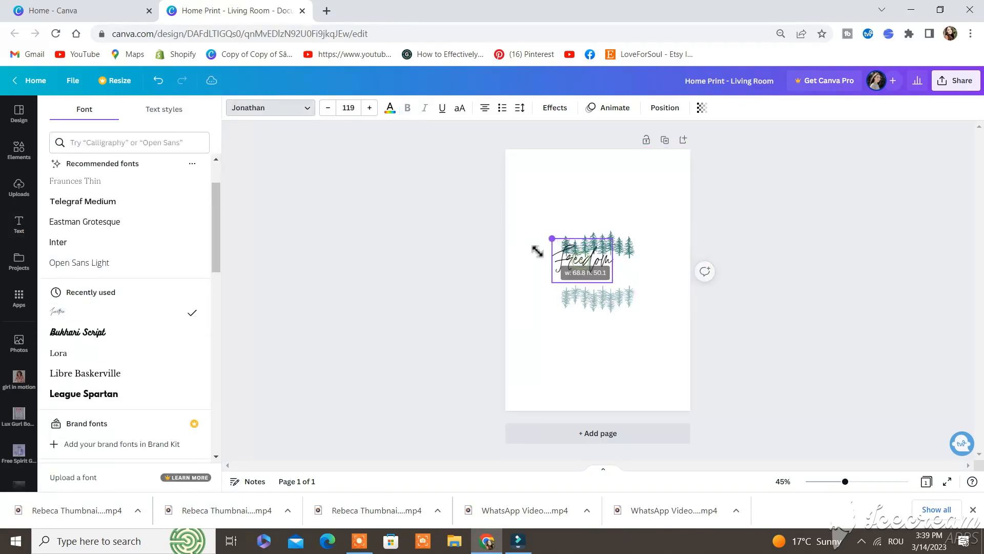
{"action": "mouse_move", "coordinate": [613, 282]}
{"action": "left_mouse_down"}
{"action": "mouse_move", "coordinate": [645, 306]}
{"action": "mouse_move", "coordinate": [620, 281]}
{"action": "left_mouse_up"}
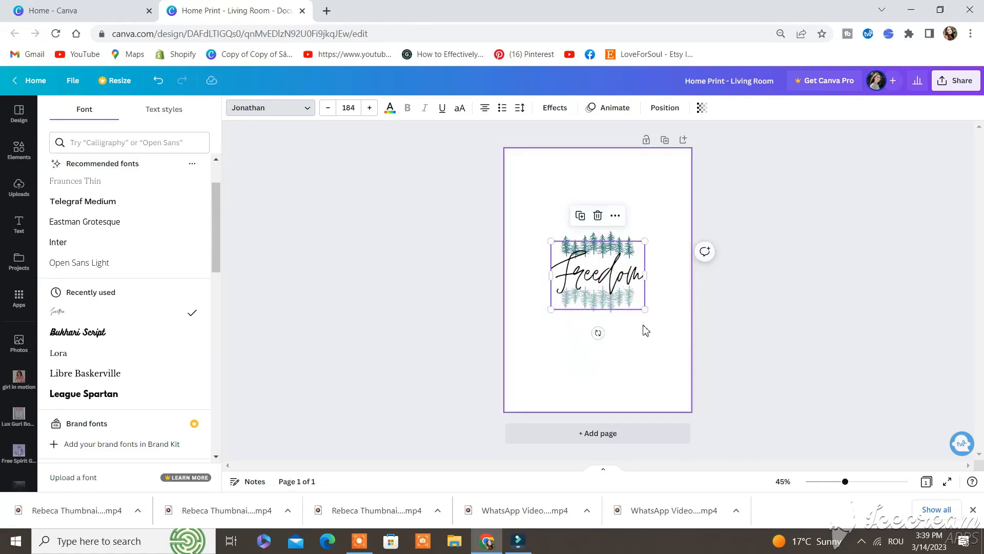
{"action": "left_click", "coordinate": [643, 328]}
Move the upper tree row up slightly to clear the "Freedom" lettering.
{"action": "left_click_drag", "start_coordinate": [618, 233], "coordinate": [619, 228]}
{"action": "left_click", "coordinate": [686, 304]}
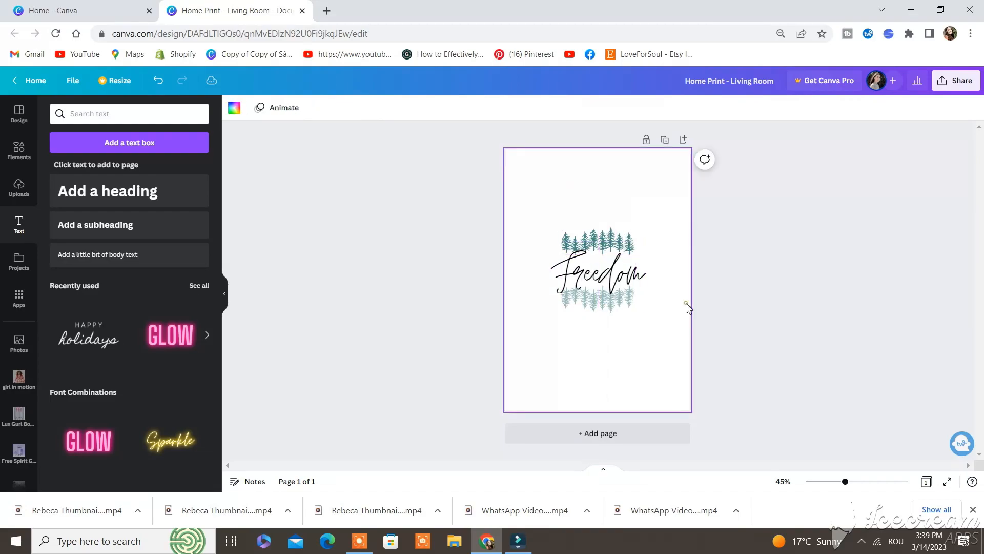
{"action": "left_click", "coordinate": [635, 290]}
Enlarge both tree rows and the "Freedom" text together until the text is size 222, keeping them centred on the page.
{"action": "left_click_drag", "start_coordinate": [724, 227], "coordinate": [531, 331]}
{"action": "left_click_drag", "start_coordinate": [589, 286], "coordinate": [599, 282]}
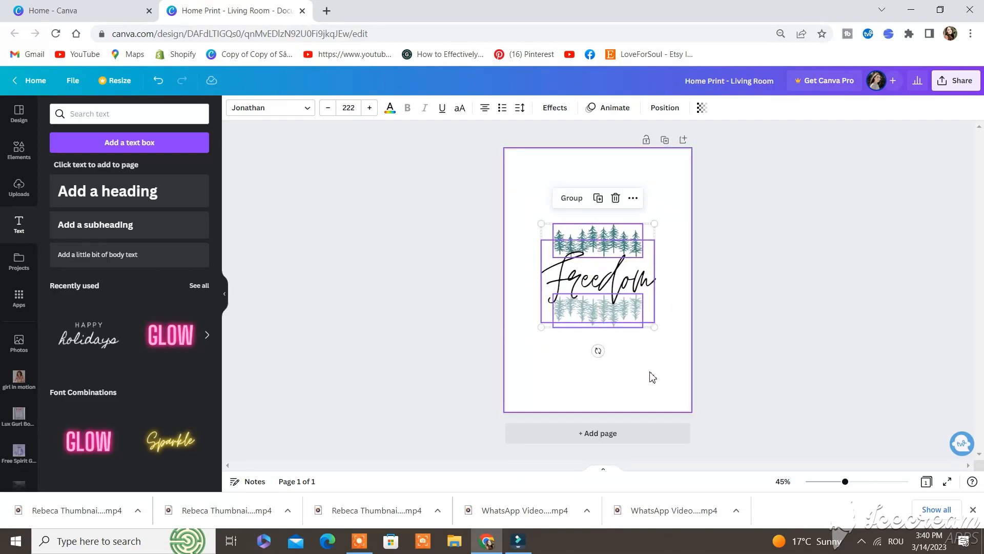
{"action": "left_click", "coordinate": [649, 372]}
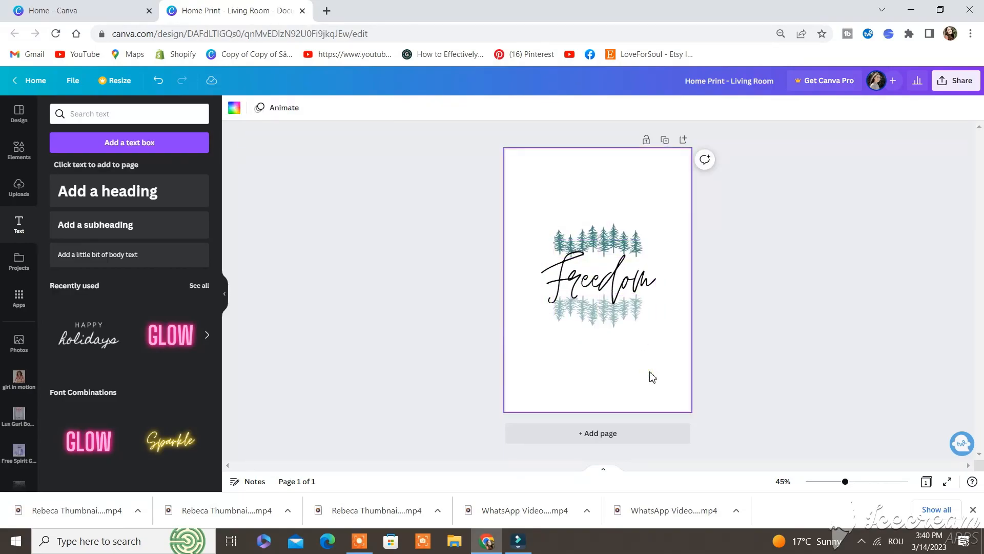
Add two blank pages and copy the tree rows with the "Freedom" text from page 1 onto page 3.
{"action": "left_click", "coordinate": [625, 432]}
{"action": "left_click", "coordinate": [625, 433]}
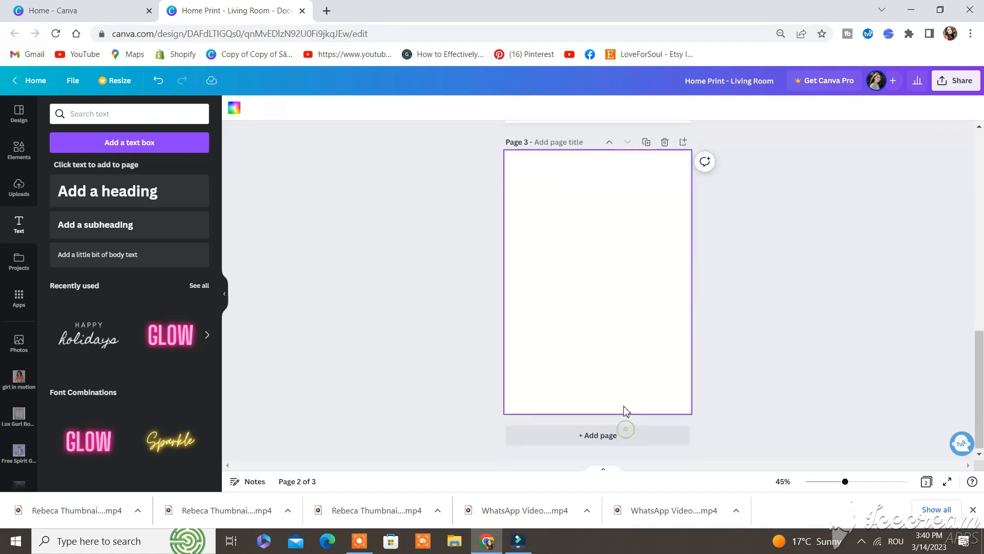
{"action": "scroll", "coordinate": [625, 410], "scroll_direction": "up", "scroll_amount": 6}
{"action": "left_click_drag", "start_coordinate": [719, 215], "coordinate": [573, 319]}
{"action": "key", "text": "ctrl+x"}
{"action": "scroll", "coordinate": [589, 343], "scroll_direction": "down", "scroll_amount": 8}
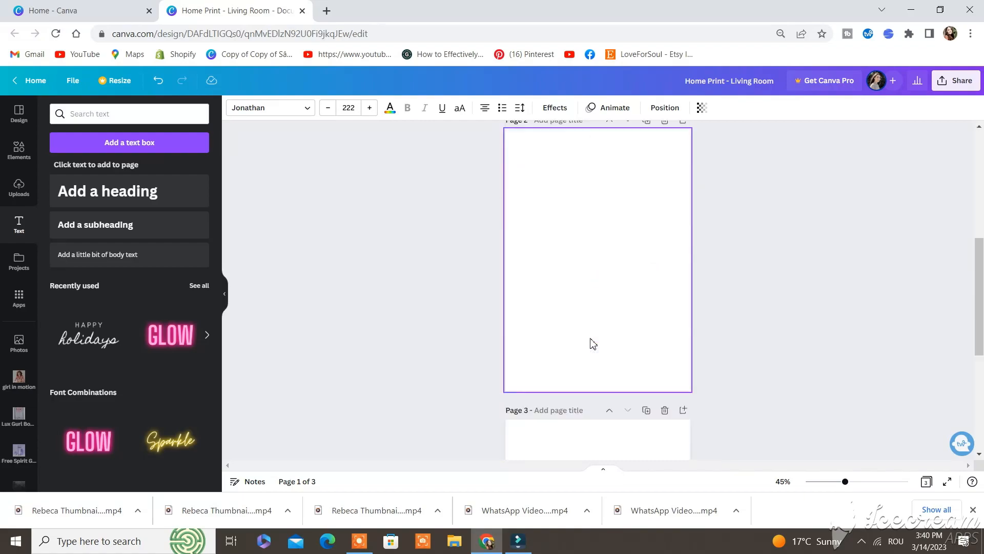
{"action": "key", "text": "ctrl+v"}
{"action": "left_click", "coordinate": [609, 429]}
Change the lettering on page 3 to "Goodness".
{"action": "left_click", "coordinate": [627, 363]}
{"action": "double_click", "coordinate": [628, 362]}
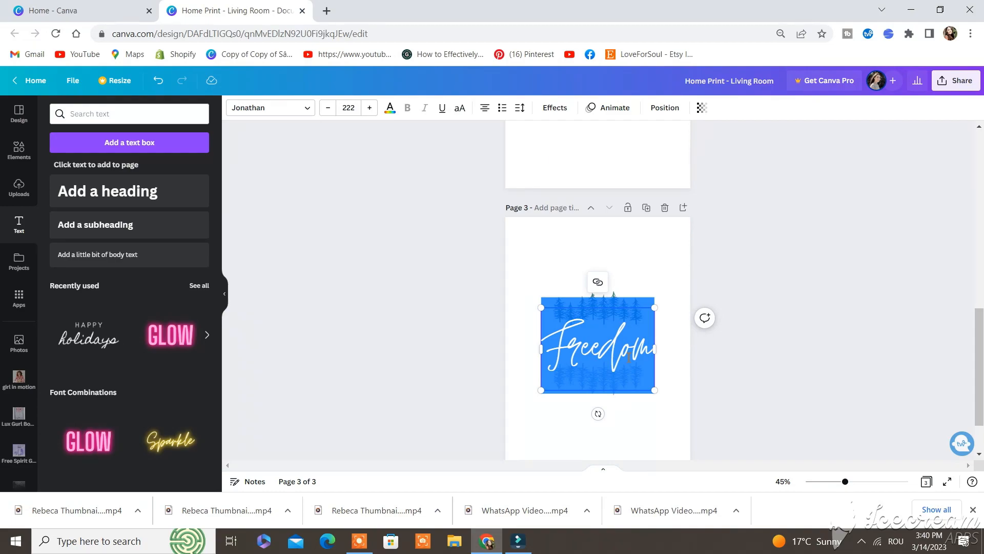
{"action": "type", "text": "Goodness"}
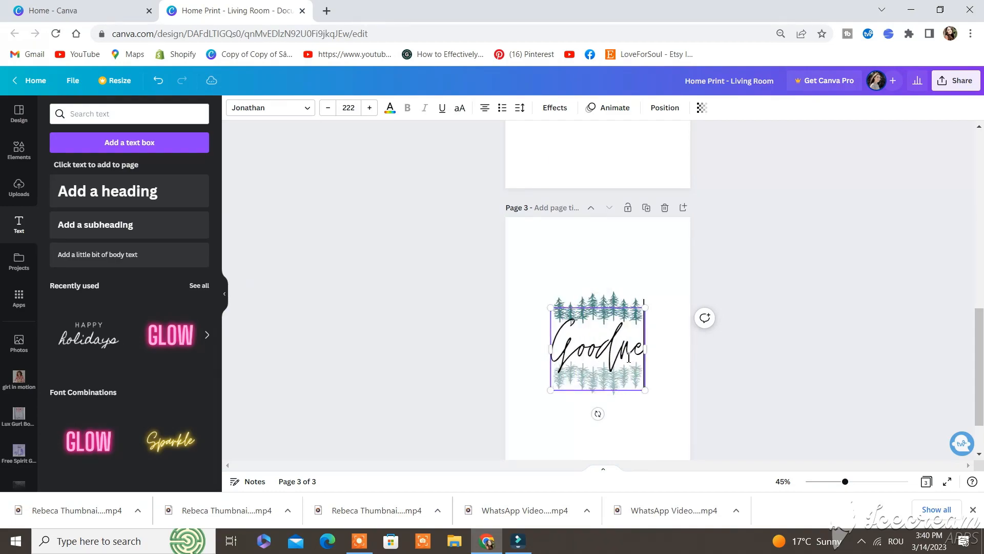
{"action": "left_click", "coordinate": [782, 392]}
Copy only the "Goodness" text from page 3 onto the blank page 2.
{"action": "scroll", "coordinate": [779, 390], "scroll_direction": "down", "scroll_amount": 1}
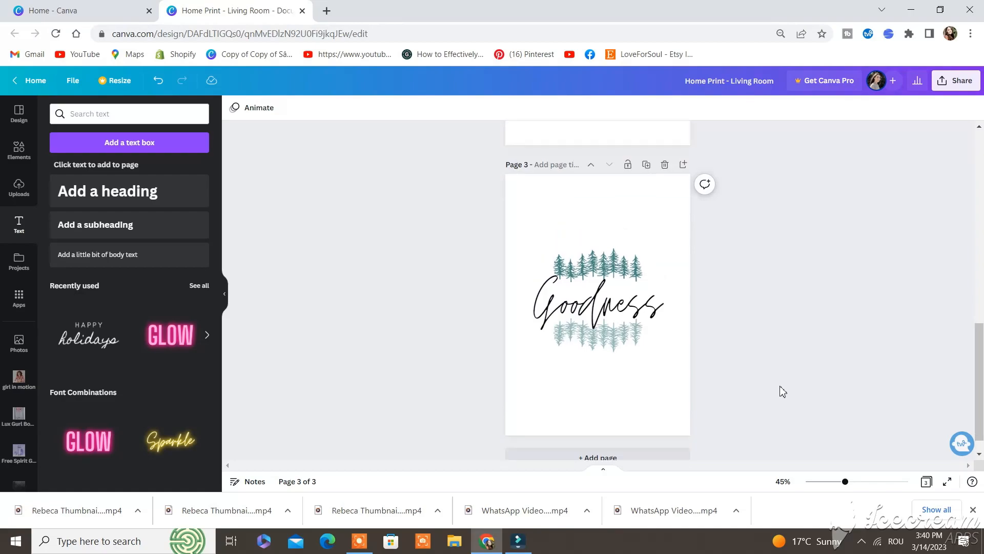
{"action": "scroll", "coordinate": [740, 369], "scroll_direction": "up", "scroll_amount": 5}
{"action": "left_click", "coordinate": [622, 314]}
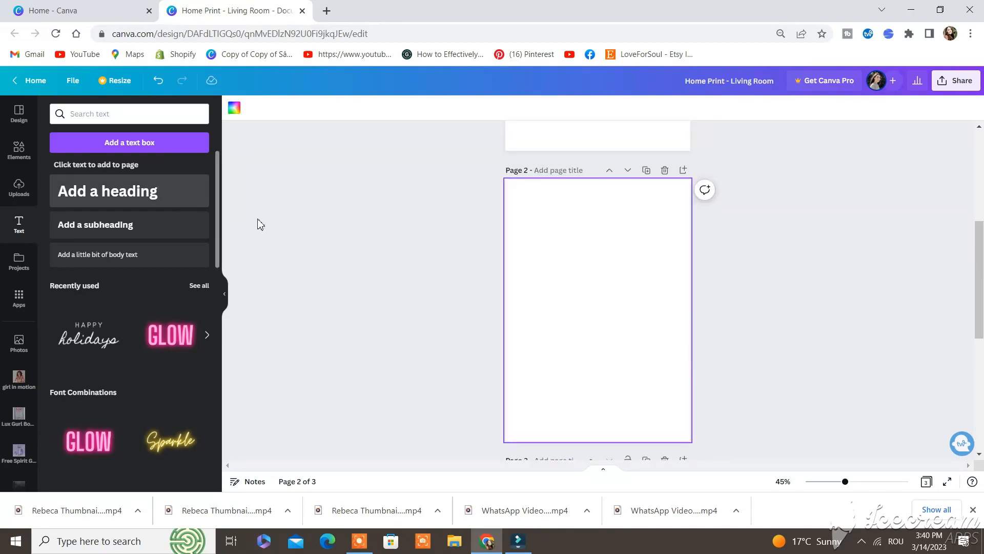
{"action": "scroll", "coordinate": [531, 378], "scroll_direction": "down", "scroll_amount": 4}
{"action": "left_click", "coordinate": [590, 420]}
{"action": "left_click_drag", "start_coordinate": [617, 380], "coordinate": [601, 322]}
Change the lettering on page 2 to "Happiness".
{"action": "double_click", "coordinate": [621, 314]}
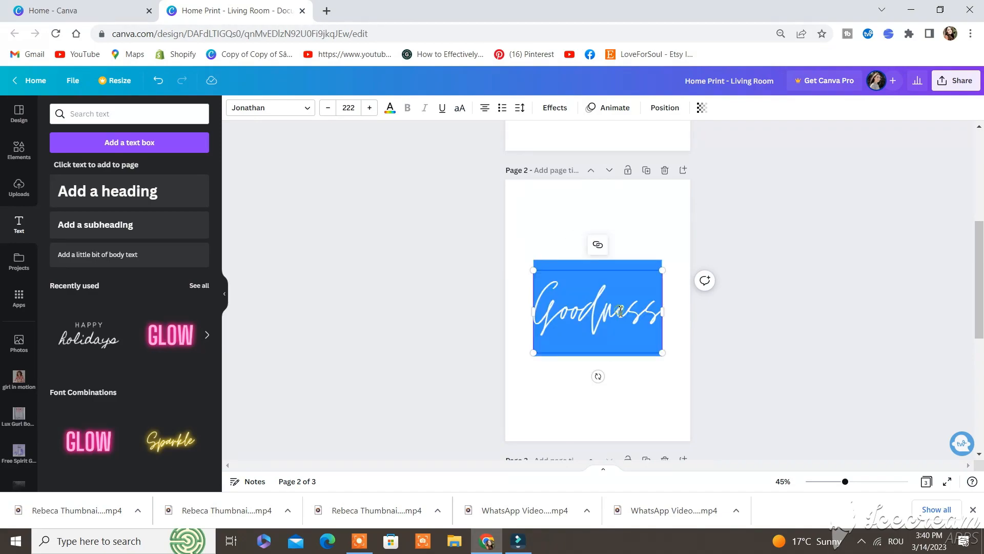
{"action": "type", "text": "Happiness"}
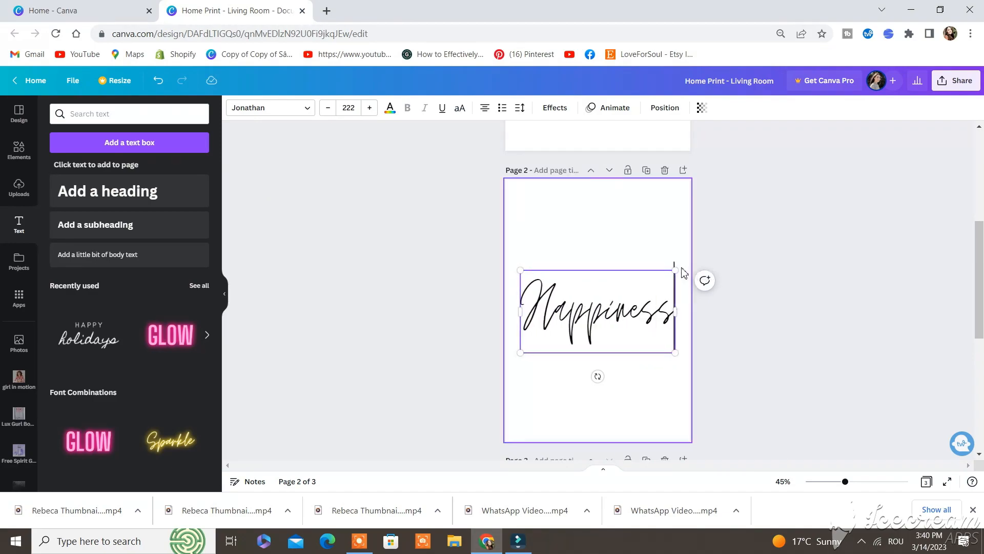
{"action": "left_click", "coordinate": [680, 268]}
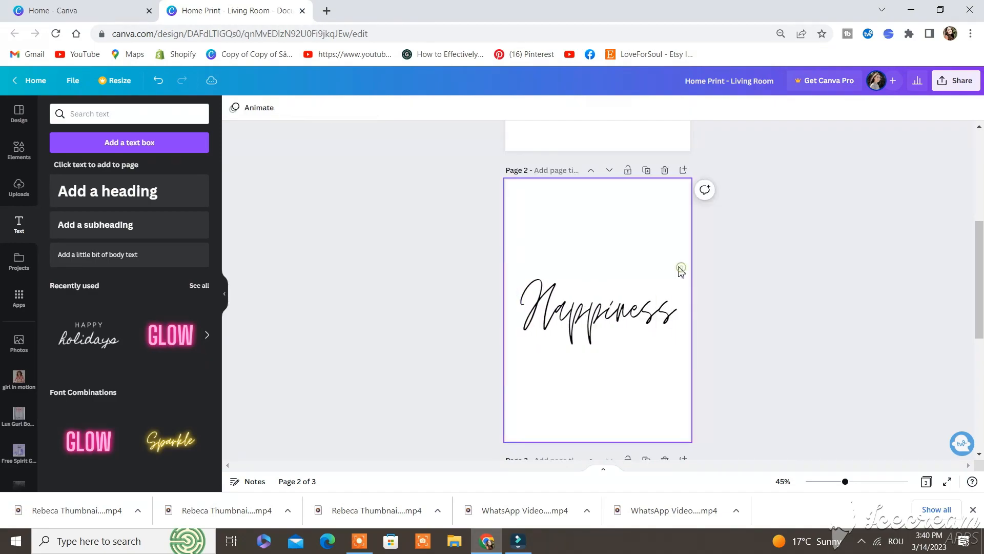
Shrink the "Happiness" text on page 2 slightly and centre it on the page.
{"action": "left_click", "coordinate": [675, 271]}
{"action": "left_click_drag", "start_coordinate": [677, 272], "coordinate": [641, 294]}
{"action": "left_click", "coordinate": [643, 233]}
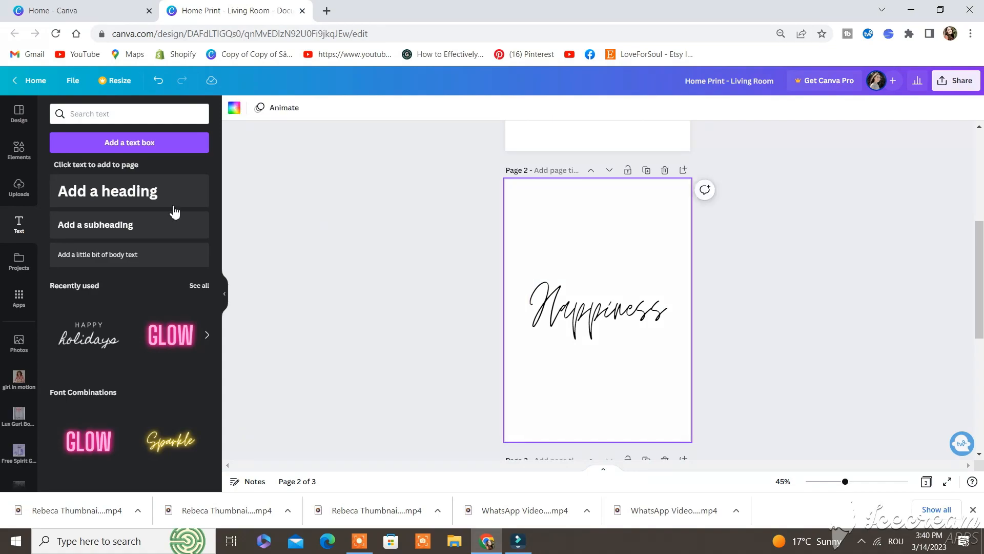
Clear the "mountains" element search and place the green abstract blob graphic in page 2's lower-left corner, overhanging the page edge.
{"action": "left_click", "coordinate": [19, 149]}
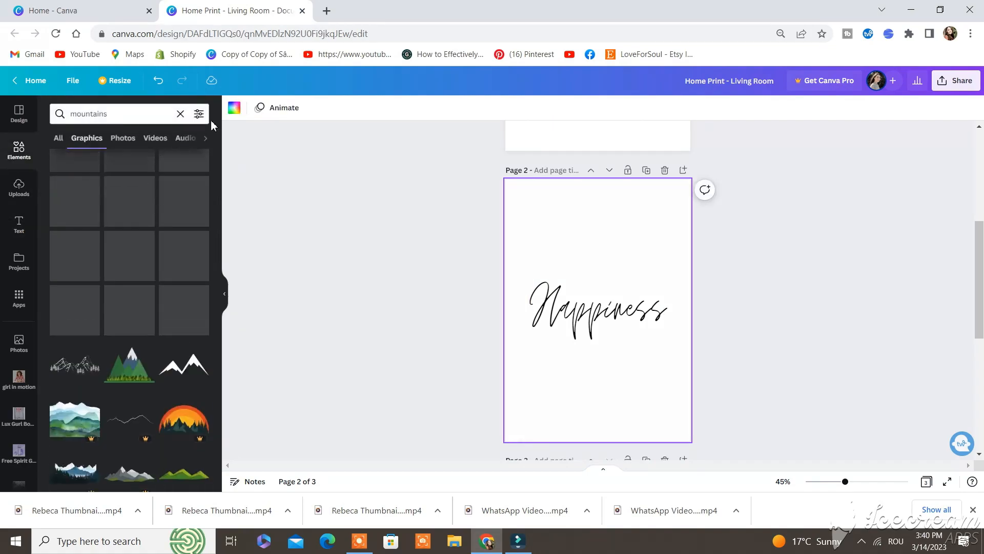
{"action": "left_click", "coordinate": [180, 114]}
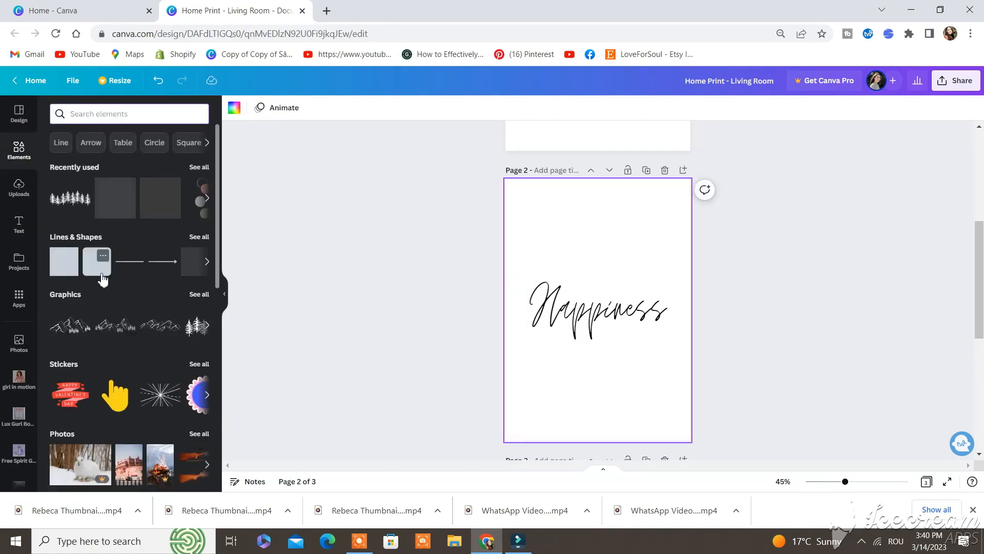
{"action": "left_click", "coordinate": [129, 208]}
{"action": "left_click_drag", "start_coordinate": [596, 282], "coordinate": [571, 352]}
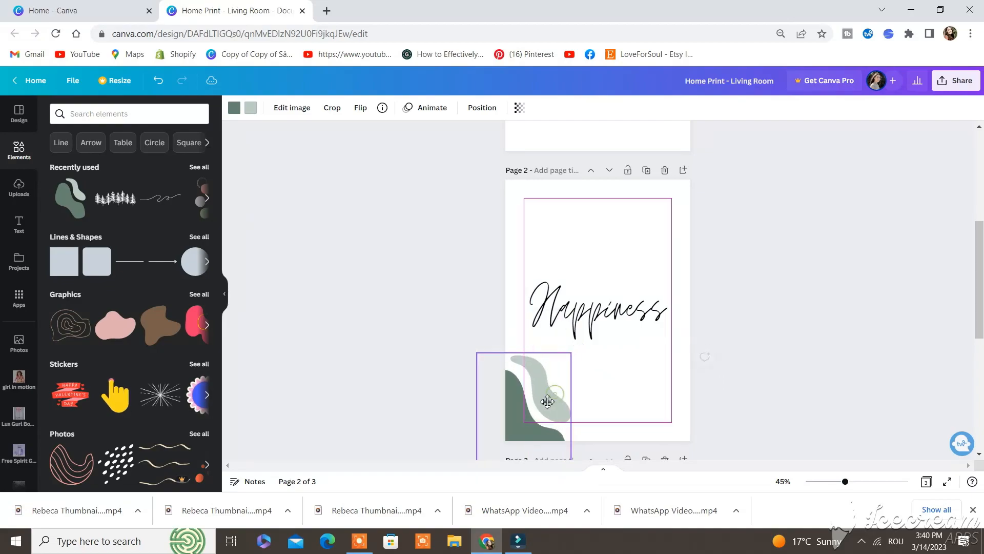
Place a second green blob graphic in page 2's upper-right corner, scaled down and partly off the page.
{"action": "left_click", "coordinate": [510, 328]}
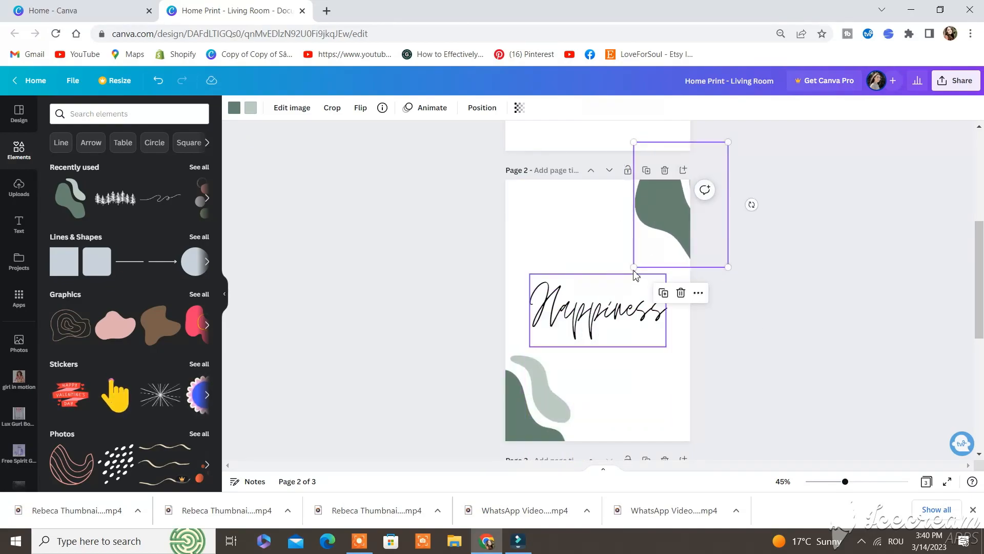
{"action": "left_click_drag", "start_coordinate": [634, 267], "coordinate": [650, 245]}
{"action": "left_click_drag", "start_coordinate": [681, 211], "coordinate": [665, 230]}
{"action": "left_click", "coordinate": [771, 312]}
Download all three print pages as PNG files.
{"action": "scroll", "coordinate": [753, 326], "scroll_direction": "down", "scroll_amount": 6}
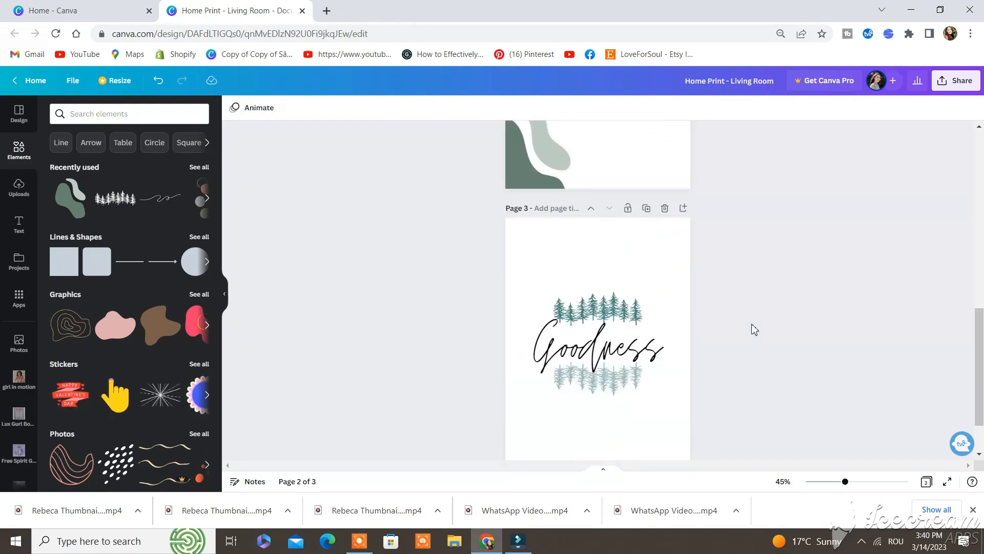
{"action": "scroll", "coordinate": [753, 328], "scroll_direction": "up", "scroll_amount": 5}
{"action": "scroll", "coordinate": [755, 329], "scroll_direction": "up", "scroll_amount": 6}
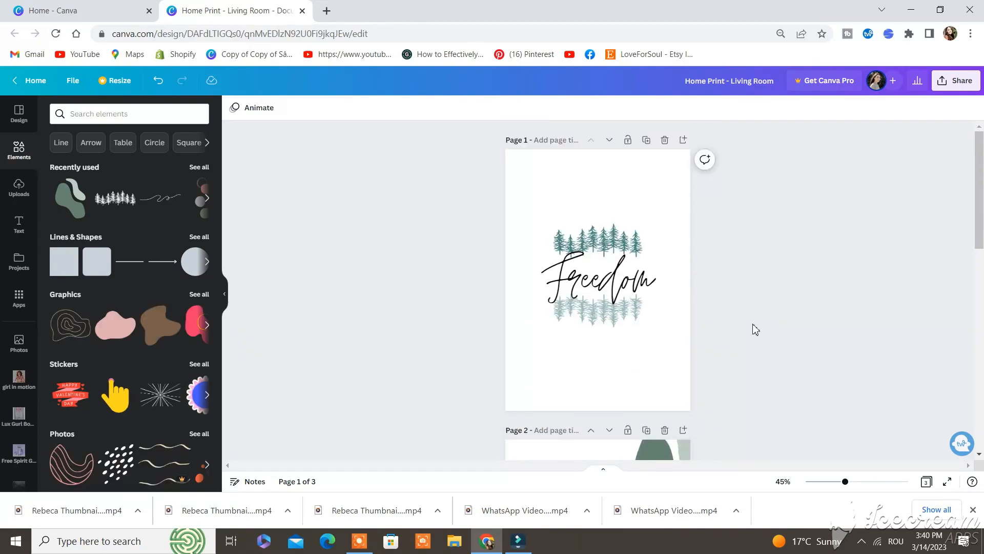
{"action": "left_click", "coordinate": [954, 81]}
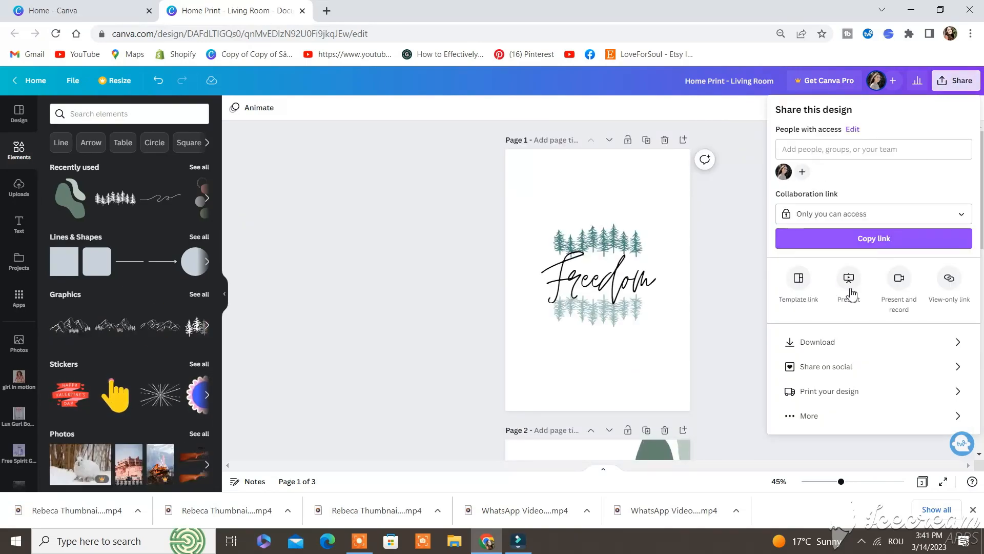
{"action": "left_click", "coordinate": [815, 341]}
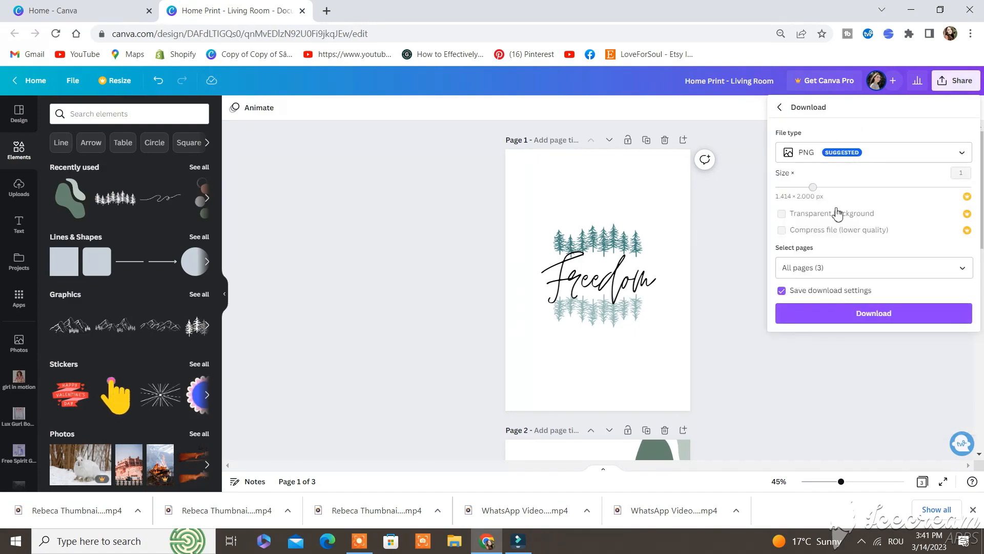
{"action": "left_click", "coordinate": [876, 325]}
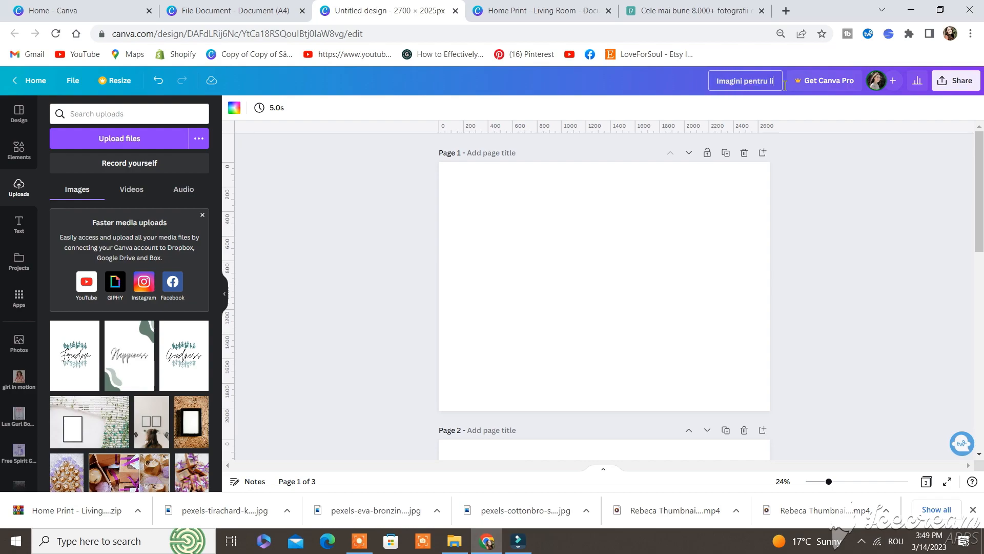
Title the design "Imagini pentru listare" and fill pages 1 and 2 with the ivy-trellis frame photo and the two-frame wall photo.
{"action": "left_click", "coordinate": [824, 224]}
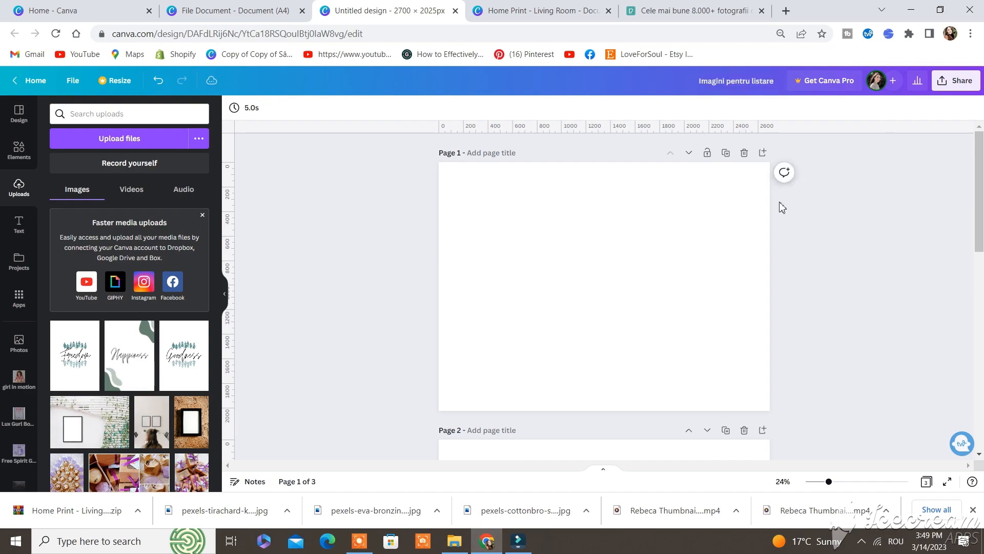
{"action": "left_click", "coordinate": [96, 411]}
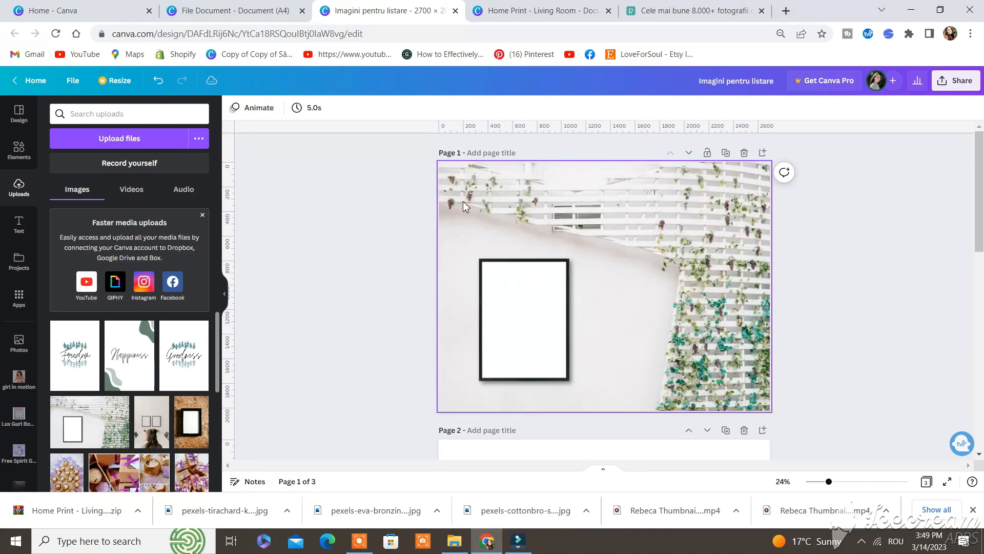
{"action": "scroll", "coordinate": [470, 189], "scroll_direction": "down", "scroll_amount": 5}
{"action": "left_click_drag", "start_coordinate": [154, 411], "coordinate": [522, 191]}
{"action": "scroll", "coordinate": [523, 192], "scroll_direction": "down", "scroll_amount": 3}
{"action": "left_click", "coordinate": [504, 237]}
Fill page 3's background with the photo of the black frame on cork.
{"action": "left_click", "coordinate": [192, 420]}
{"action": "scroll", "coordinate": [509, 301], "scroll_direction": "up", "scroll_amount": 4}
{"action": "scroll", "coordinate": [508, 300], "scroll_direction": "down", "scroll_amount": 4}
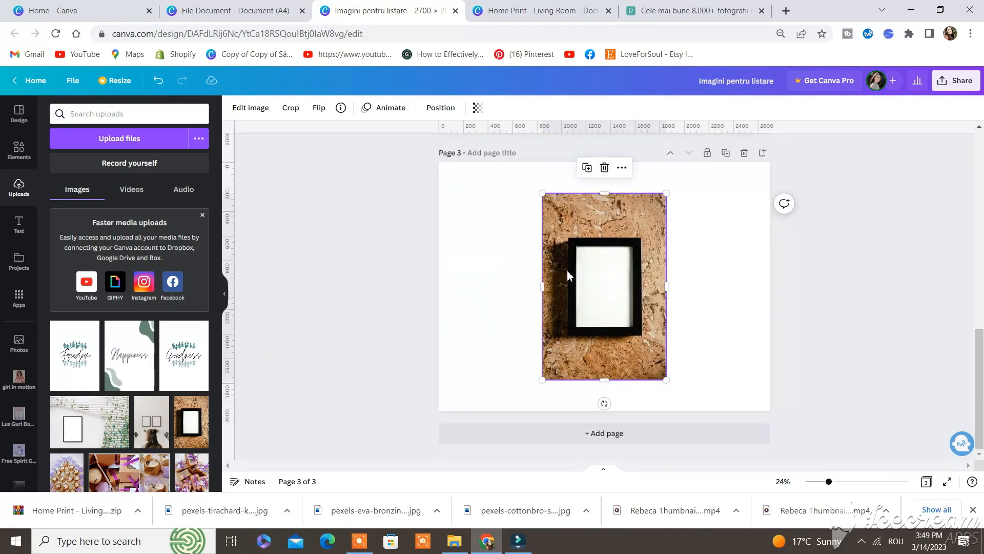
{"action": "key", "text": "Delete"}
{"action": "left_click_drag", "start_coordinate": [185, 433], "coordinate": [543, 241]}
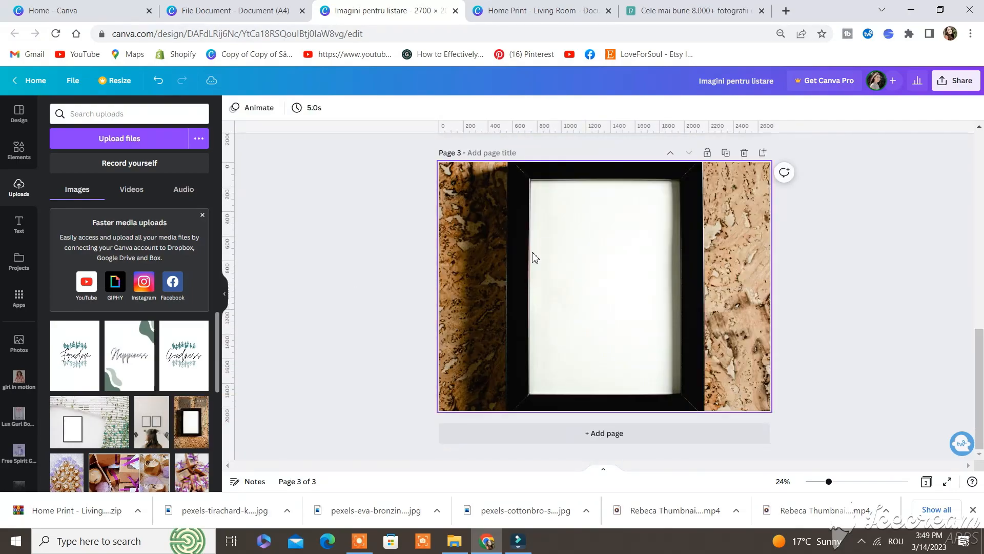
Place the "Happiness" print on page 1 and scale it down to sit inside the black frame.
{"action": "scroll", "coordinate": [538, 257], "scroll_direction": "up", "scroll_amount": 7}
{"action": "left_click_drag", "start_coordinate": [129, 356], "coordinate": [551, 357]}
{"action": "left_click_drag", "start_coordinate": [626, 449], "coordinate": [573, 374]}
{"action": "left_click_drag", "start_coordinate": [533, 320], "coordinate": [567, 332]}
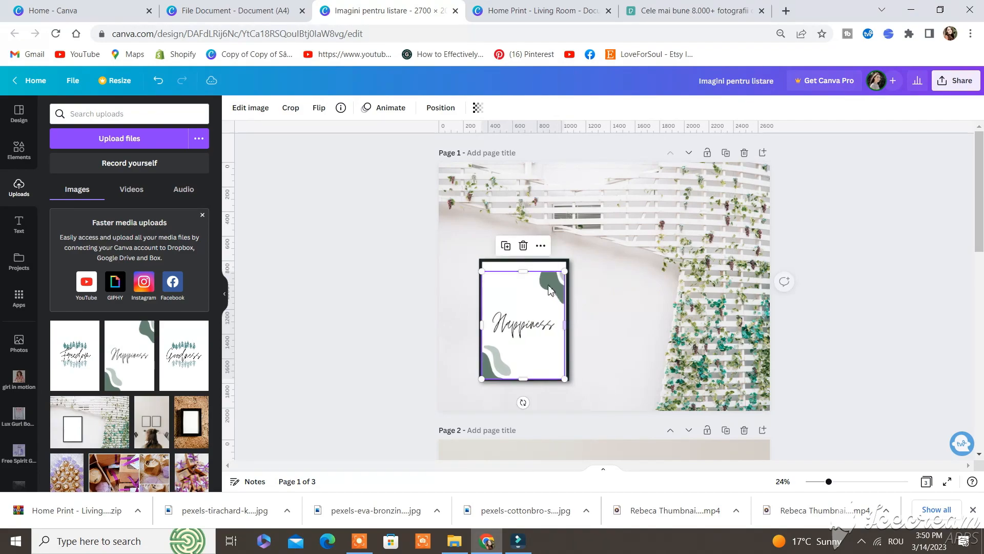
Adjust the top and bottom edges of page 1's "Happiness" print to fill the frame opening.
{"action": "left_click", "coordinate": [529, 272]}
{"action": "left_click", "coordinate": [529, 273]}
{"action": "left_click_drag", "start_coordinate": [532, 271], "coordinate": [531, 262]}
{"action": "left_click", "coordinate": [530, 268]}
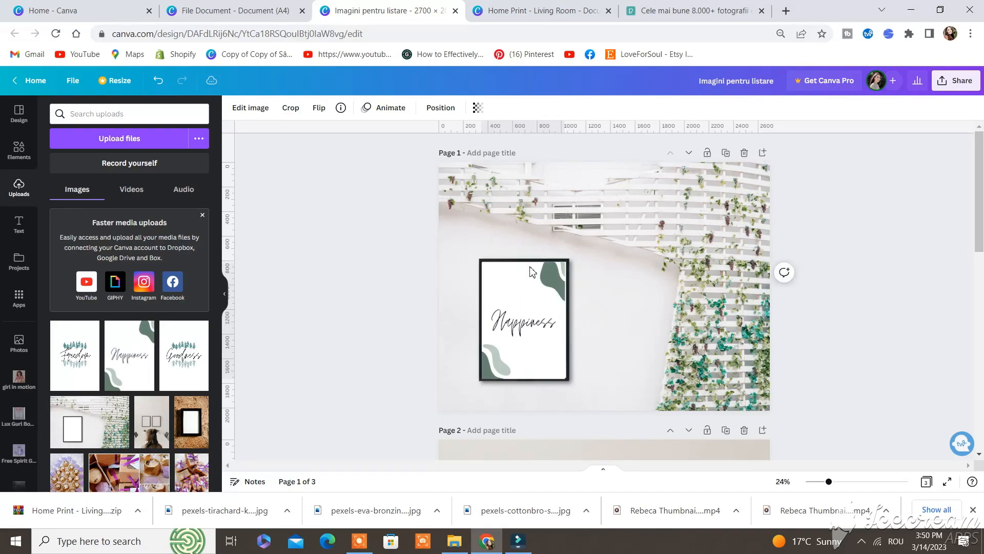
{"action": "left_click", "coordinate": [554, 369]}
{"action": "left_click_drag", "start_coordinate": [542, 382], "coordinate": [543, 380]}
{"action": "left_click", "coordinate": [572, 384]}
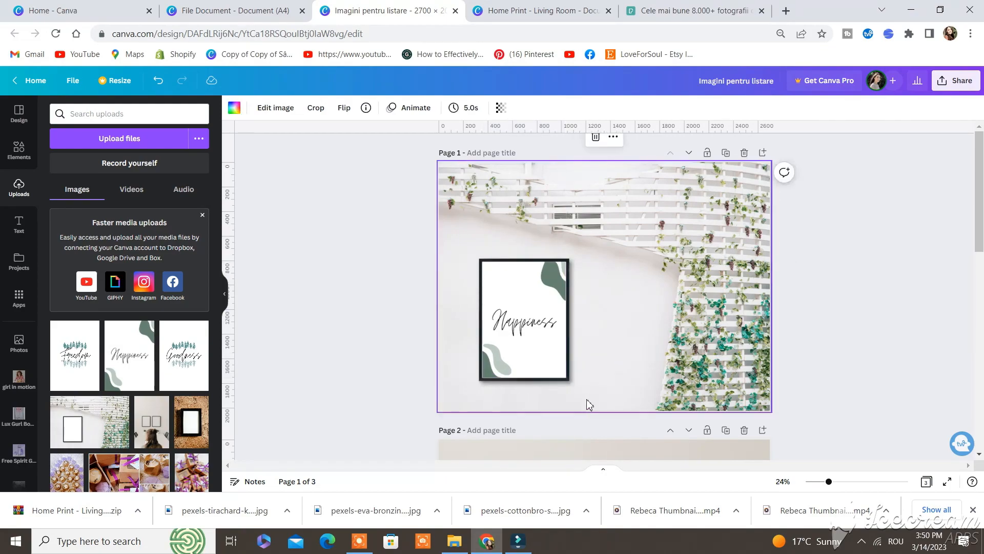
Add the "Goodness" print to page 2 and scale it down over the left wall frame.
{"action": "scroll", "coordinate": [567, 372], "scroll_direction": "down", "scroll_amount": 6}
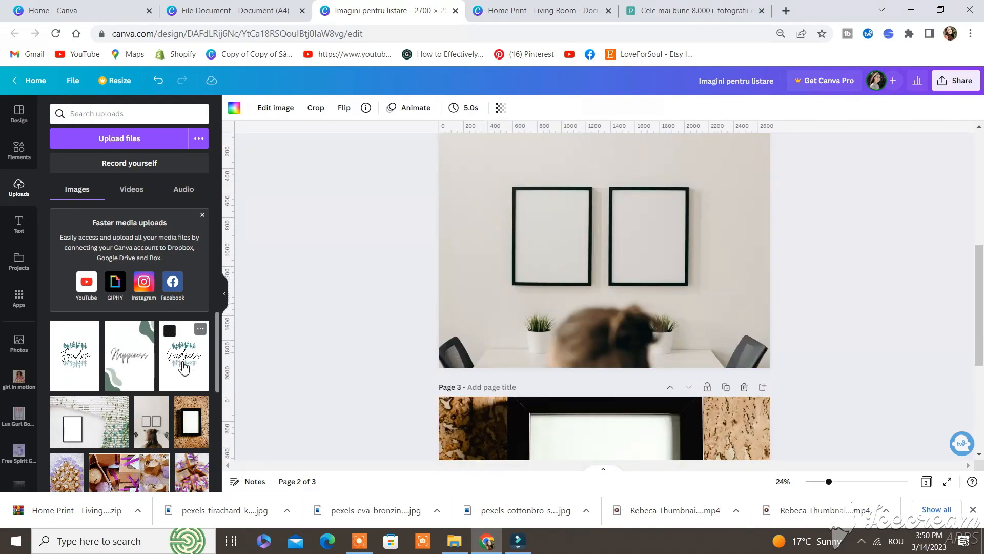
{"action": "left_click", "coordinate": [184, 366]}
{"action": "left_click_drag", "start_coordinate": [567, 303], "coordinate": [536, 295]}
{"action": "left_click_drag", "start_coordinate": [639, 332], "coordinate": [583, 251]}
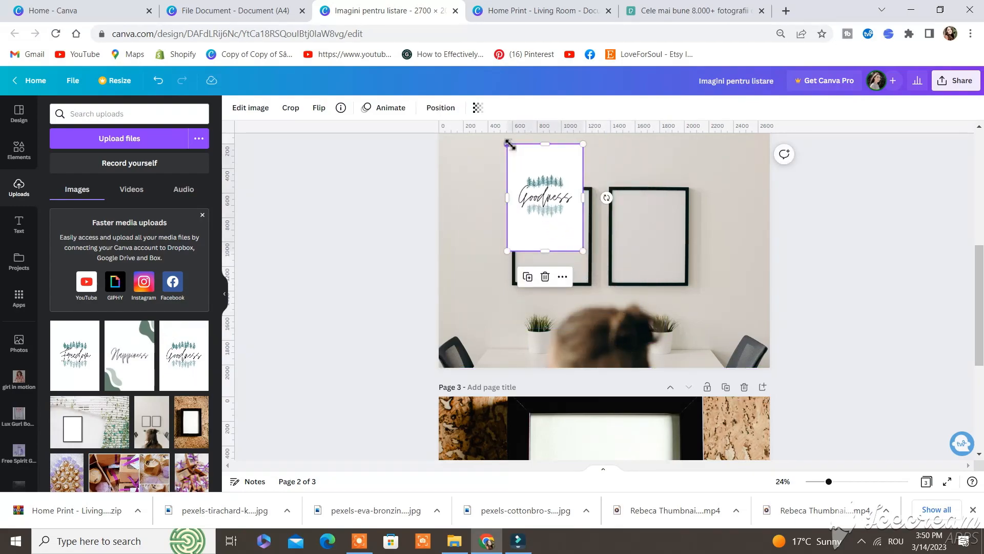
{"action": "left_click_drag", "start_coordinate": [509, 144], "coordinate": [522, 166]}
{"action": "left_click_drag", "start_coordinate": [552, 210], "coordinate": [545, 239]}
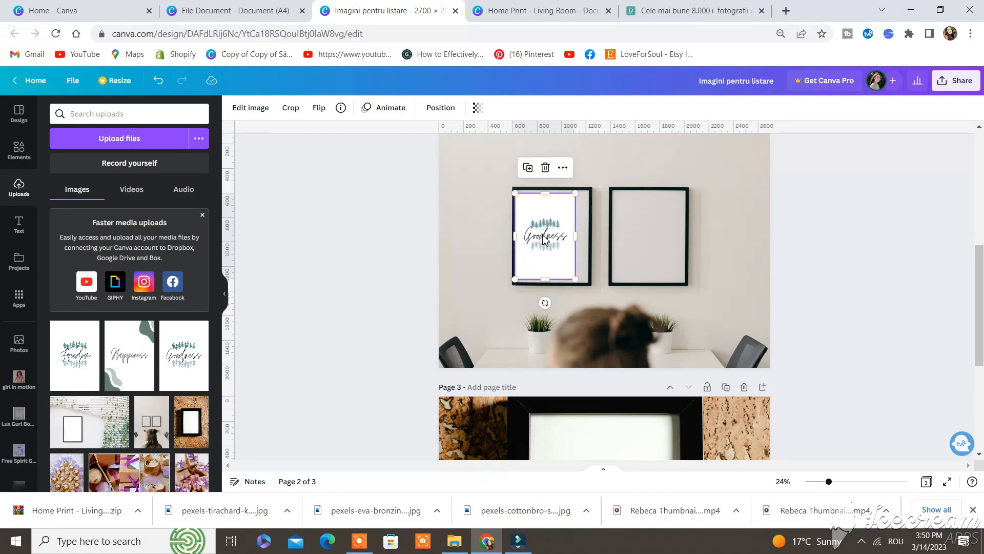
Resize and nudge the "Goodness" print until it fills the left frame's opening on page 2.
{"action": "left_click_drag", "start_coordinate": [567, 266], "coordinate": [573, 266]}
{"action": "left_click_drag", "start_coordinate": [524, 234], "coordinate": [520, 233]}
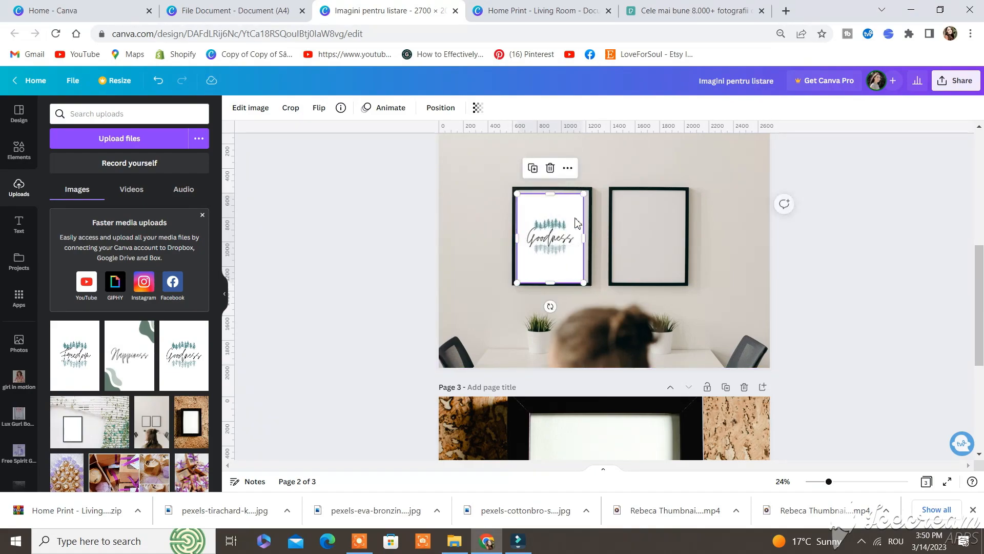
{"action": "left_click_drag", "start_coordinate": [584, 223], "coordinate": [559, 191]}
{"action": "left_click", "coordinate": [604, 284]}
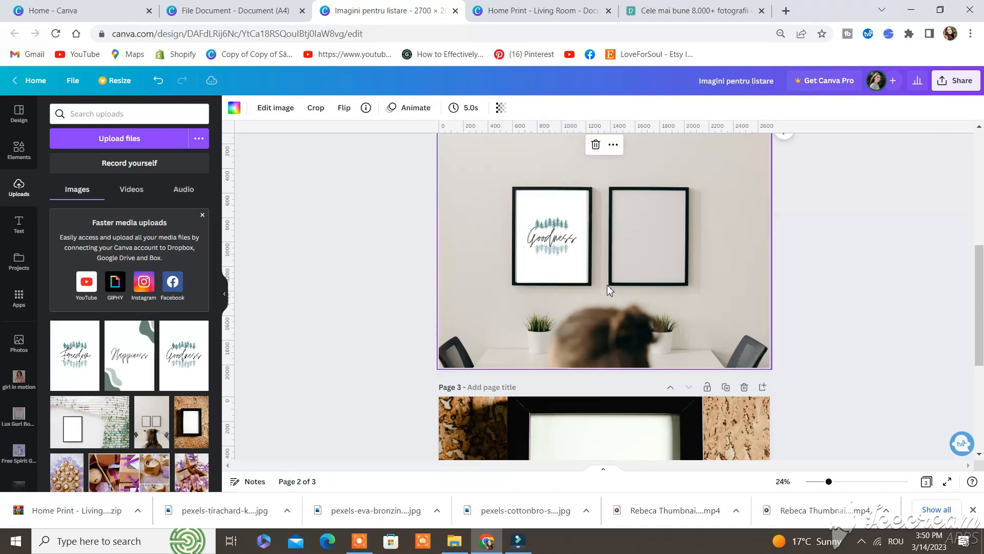
{"action": "left_click", "coordinate": [556, 246]}
{"action": "left_click_drag", "start_coordinate": [519, 236], "coordinate": [563, 243]}
{"action": "left_click", "coordinate": [598, 241]}
{"action": "left_click", "coordinate": [563, 240]}
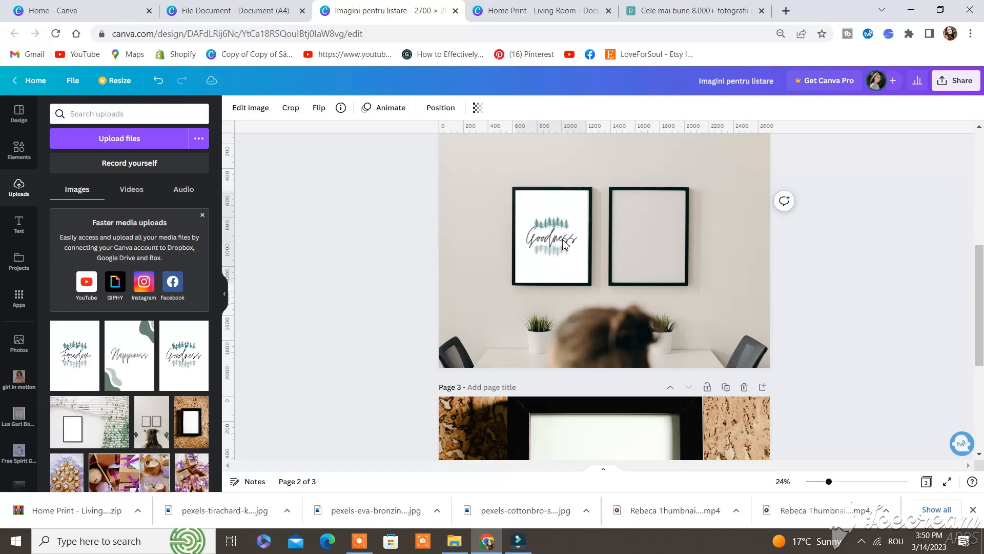
{"action": "left_click", "coordinate": [605, 328]}
Add the "Happiness" print to page 2 and fit it inside the right wall frame.
{"action": "scroll", "coordinate": [605, 328], "scroll_direction": "up", "scroll_amount": 1}
{"action": "scroll", "coordinate": [479, 292], "scroll_direction": "up", "scroll_amount": 4}
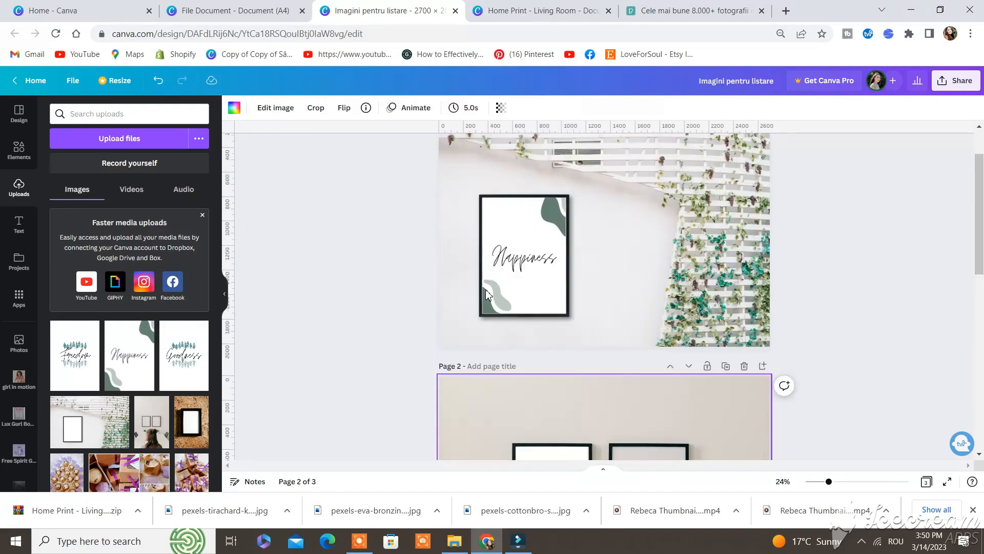
{"action": "scroll", "coordinate": [465, 299], "scroll_direction": "down", "scroll_amount": 4}
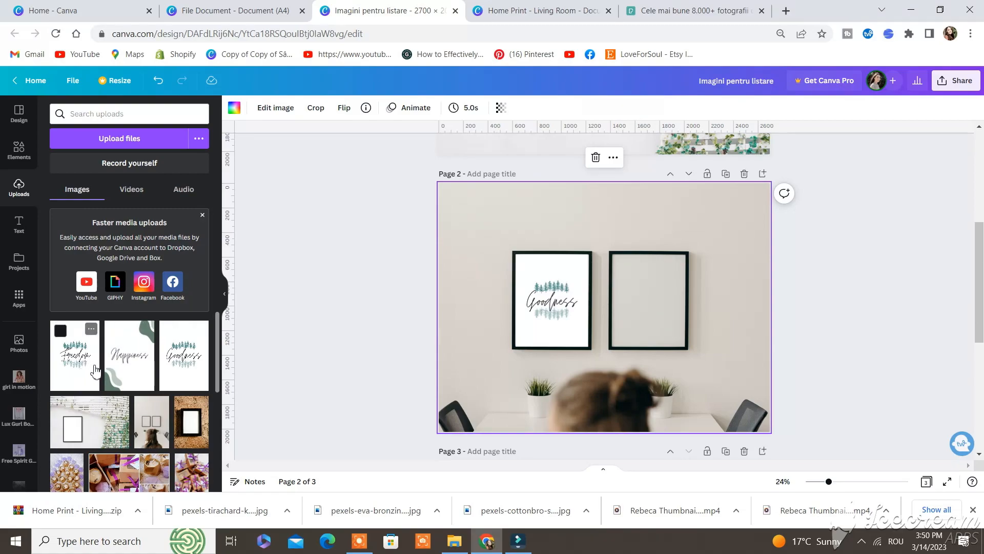
{"action": "left_click", "coordinate": [129, 354]}
{"action": "left_click_drag", "start_coordinate": [593, 287], "coordinate": [635, 287]}
{"action": "left_click_drag", "start_coordinate": [692, 254], "coordinate": [679, 283]}
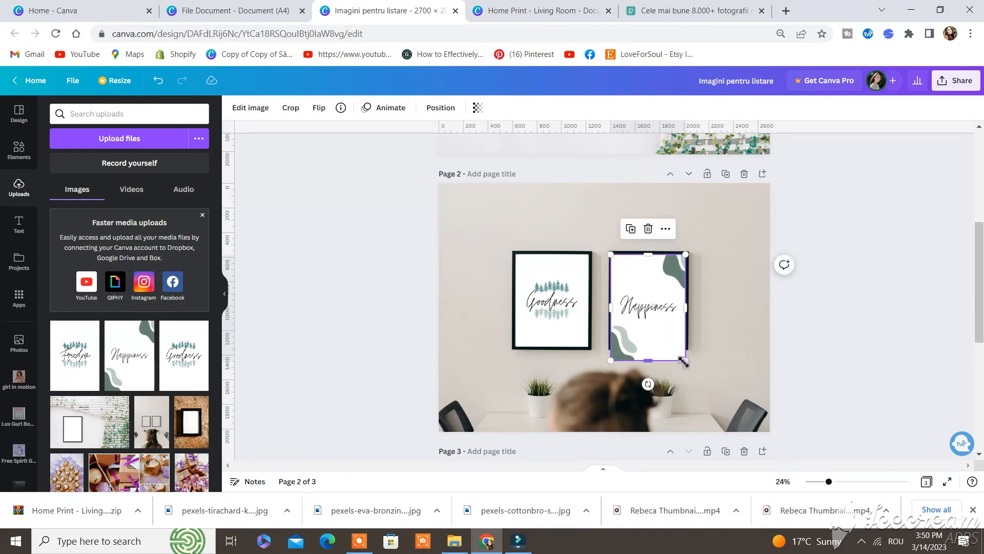
{"action": "left_click_drag", "start_coordinate": [686, 361], "coordinate": [676, 347]}
{"action": "left_click_drag", "start_coordinate": [681, 313], "coordinate": [687, 315]}
{"action": "left_click", "coordinate": [709, 321]}
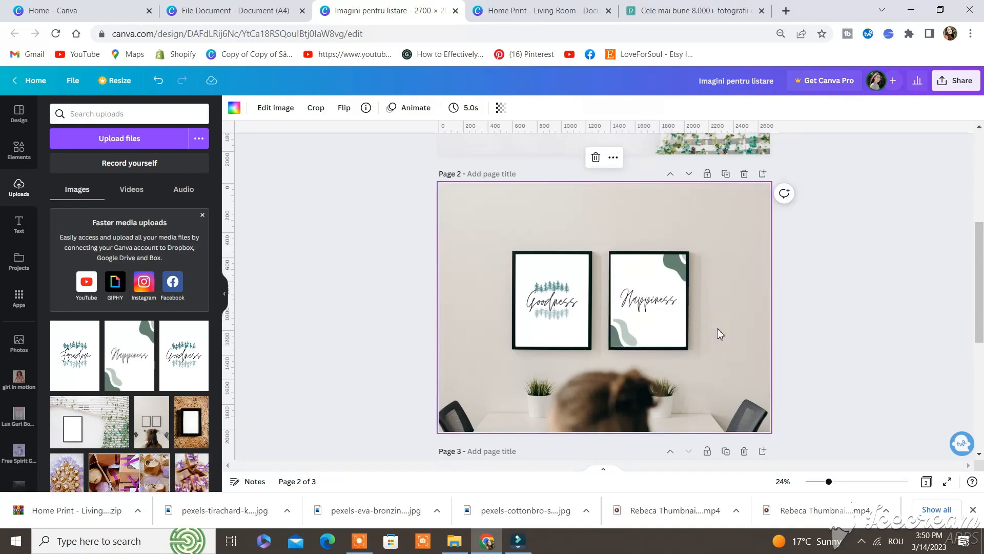
Place the "Freedom" print on page 3 and extend its top and right edges to fill the black frame's opening.
{"action": "scroll", "coordinate": [709, 329], "scroll_direction": "down", "scroll_amount": 5}
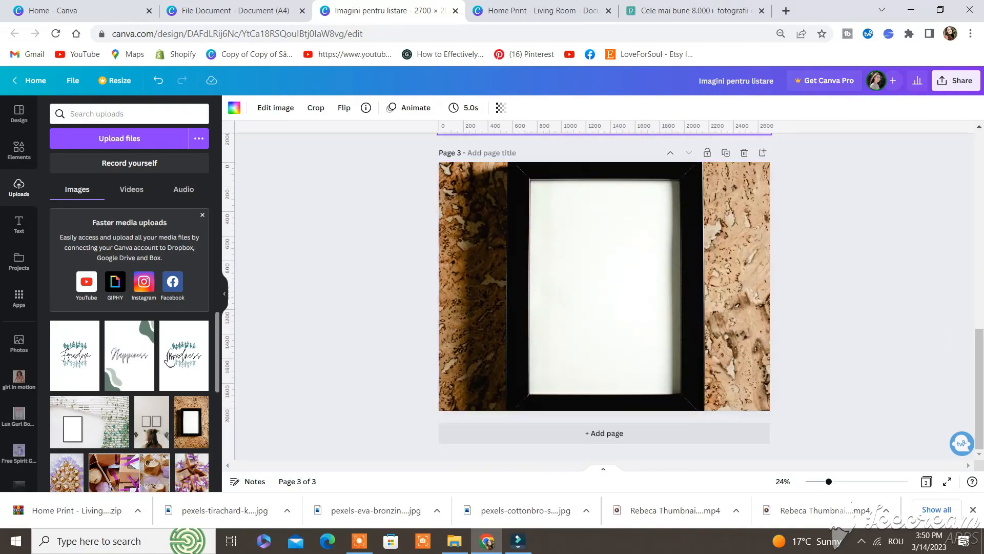
{"action": "scroll", "coordinate": [549, 324], "scroll_direction": "up", "scroll_amount": 6}
{"action": "scroll", "coordinate": [549, 324], "scroll_direction": "down", "scroll_amount": 6}
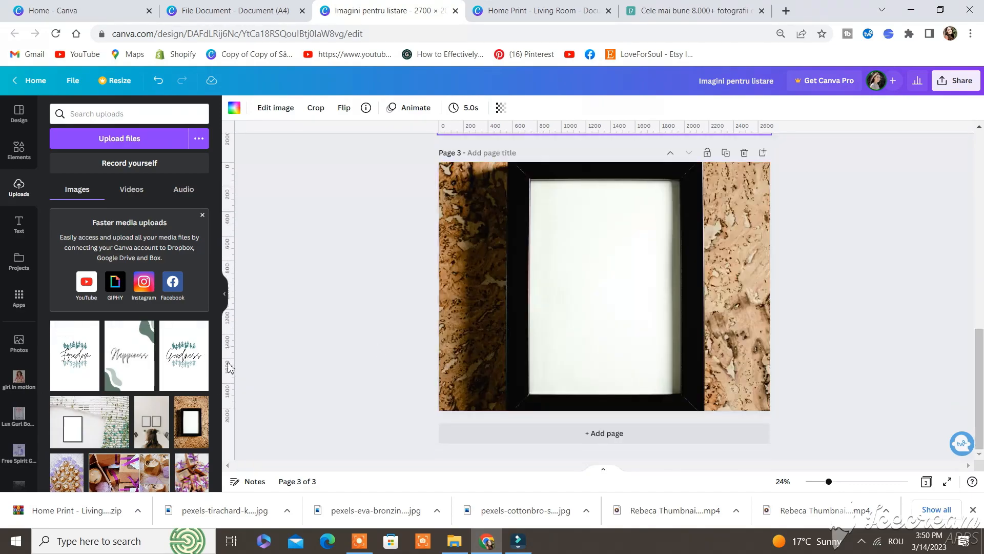
{"action": "left_click_drag", "start_coordinate": [62, 331], "coordinate": [606, 319]}
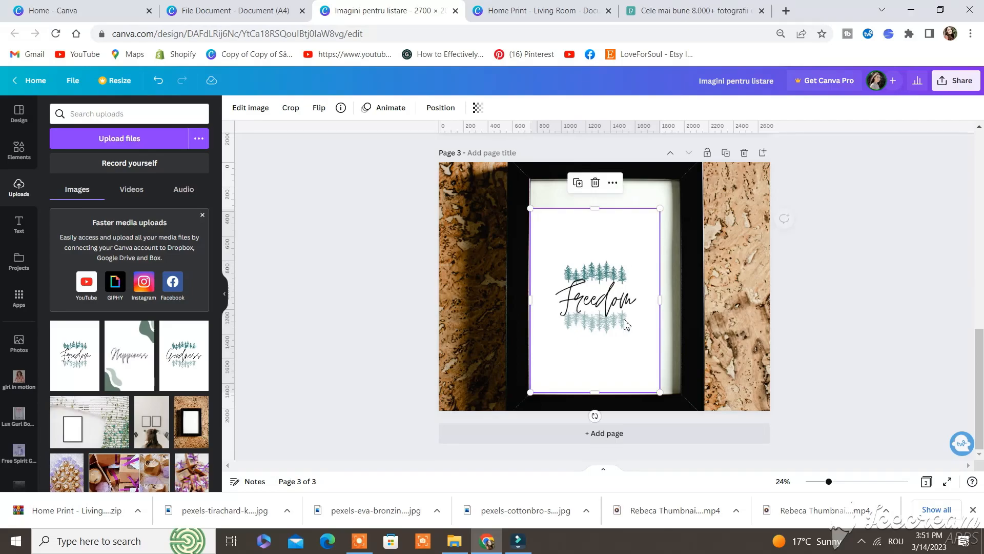
{"action": "left_click_drag", "start_coordinate": [629, 208], "coordinate": [633, 180]}
{"action": "left_click_drag", "start_coordinate": [660, 266], "coordinate": [678, 266]}
{"action": "left_click", "coordinate": [743, 320]}
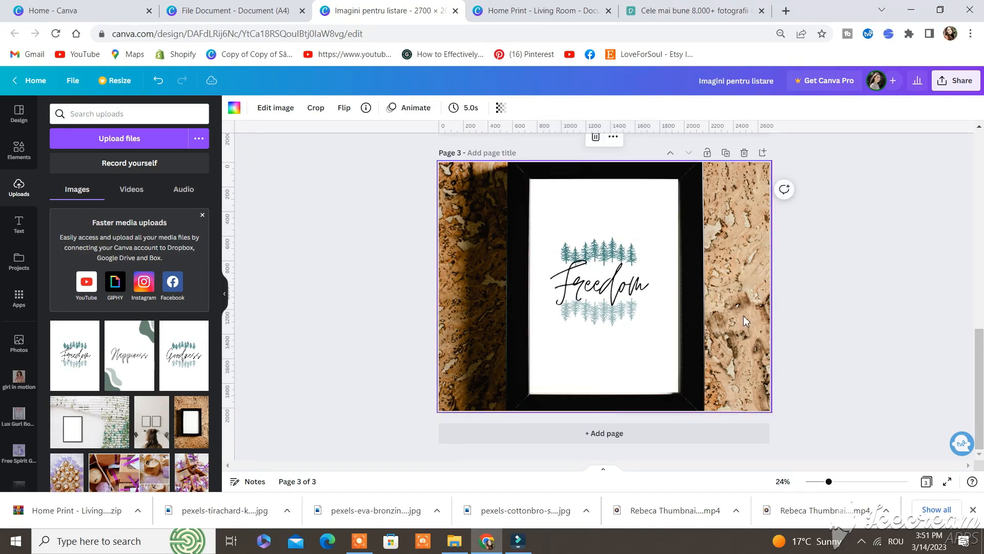
Download the finished "Imagini pentru listare" mockup design.
{"action": "scroll", "coordinate": [767, 312], "scroll_direction": "up", "scroll_amount": 5}
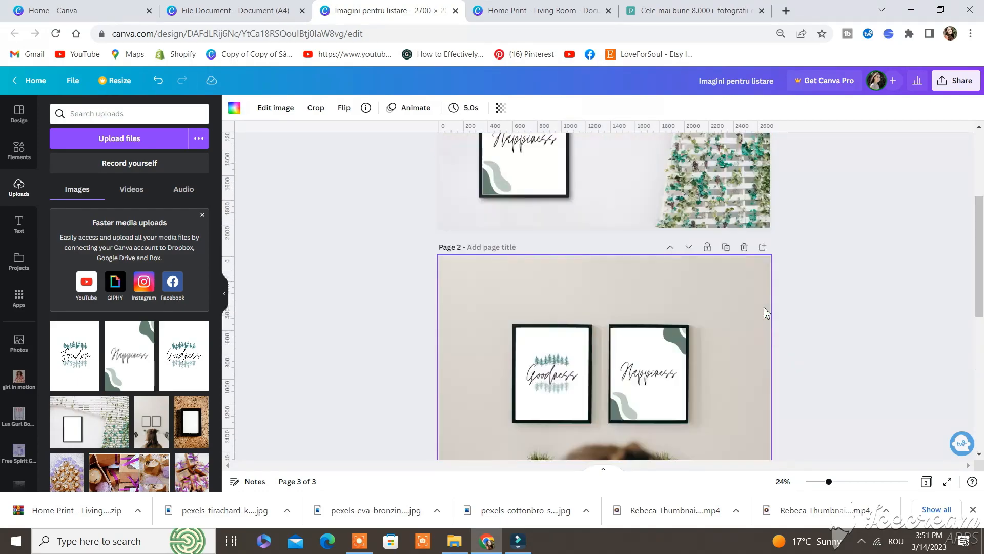
{"action": "scroll", "coordinate": [766, 313], "scroll_direction": "up", "scroll_amount": 3}
{"action": "scroll", "coordinate": [766, 312], "scroll_direction": "down", "scroll_amount": 1}
{"action": "left_click", "coordinate": [955, 81]}
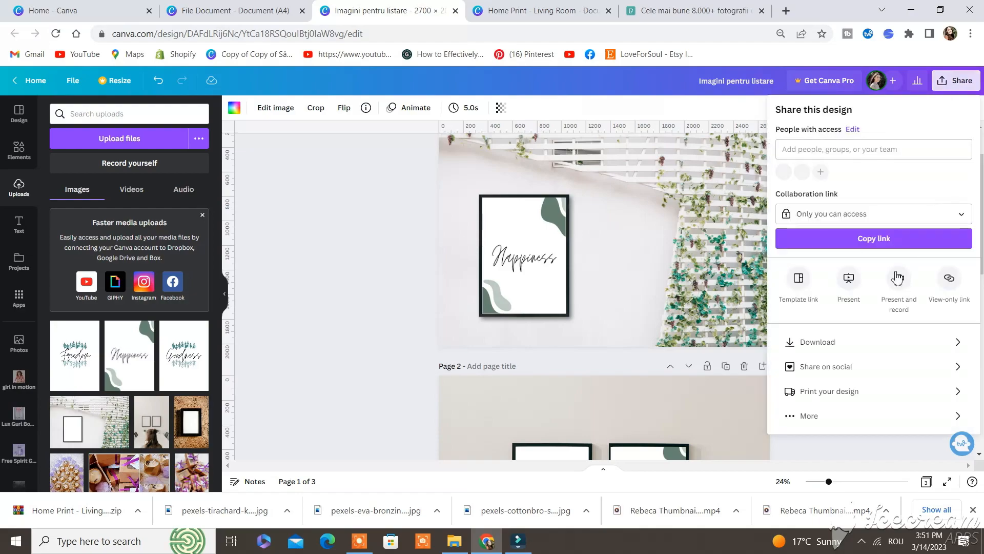
{"action": "left_click", "coordinate": [868, 342]}
{"action": "left_click", "coordinate": [875, 315]}
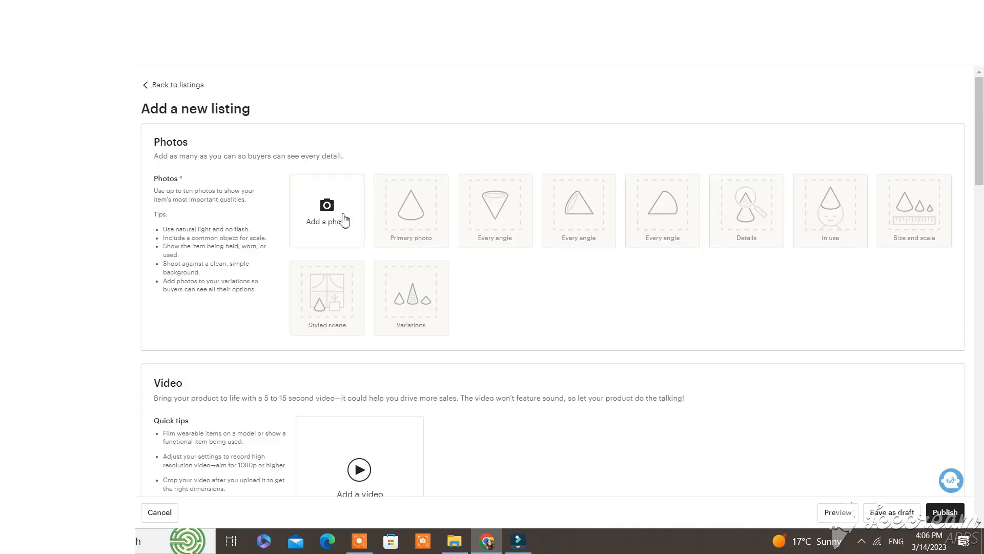
Upload mockup images 1, 2 and 3 from the "Imagini pentru listare" folder as listing photos and preview the second one.
{"action": "left_click", "coordinate": [343, 220]}
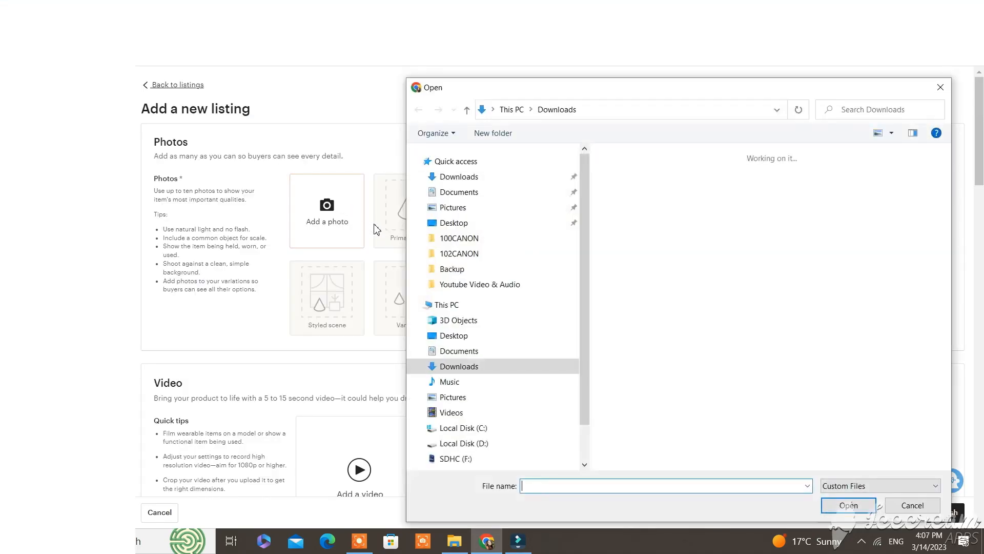
{"action": "double_click", "coordinate": [636, 210]}
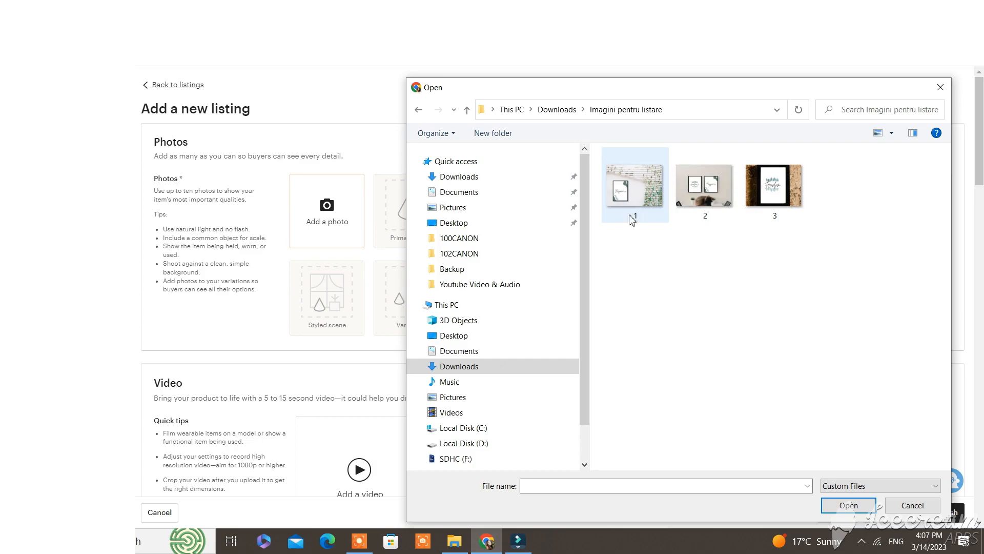
{"action": "left_click_drag", "start_coordinate": [621, 237], "coordinate": [840, 170]}
{"action": "left_click", "coordinate": [857, 505]}
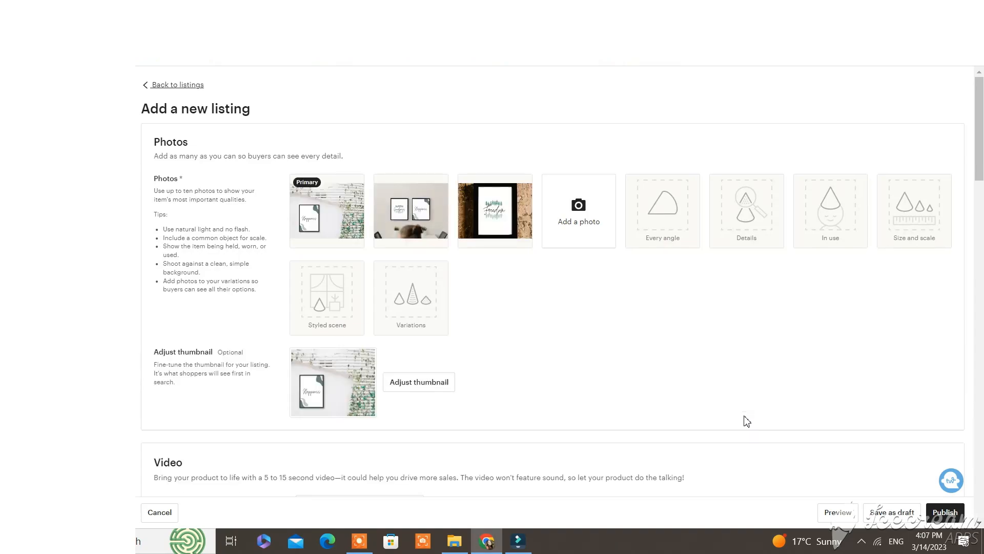
{"action": "left_click", "coordinate": [396, 210]}
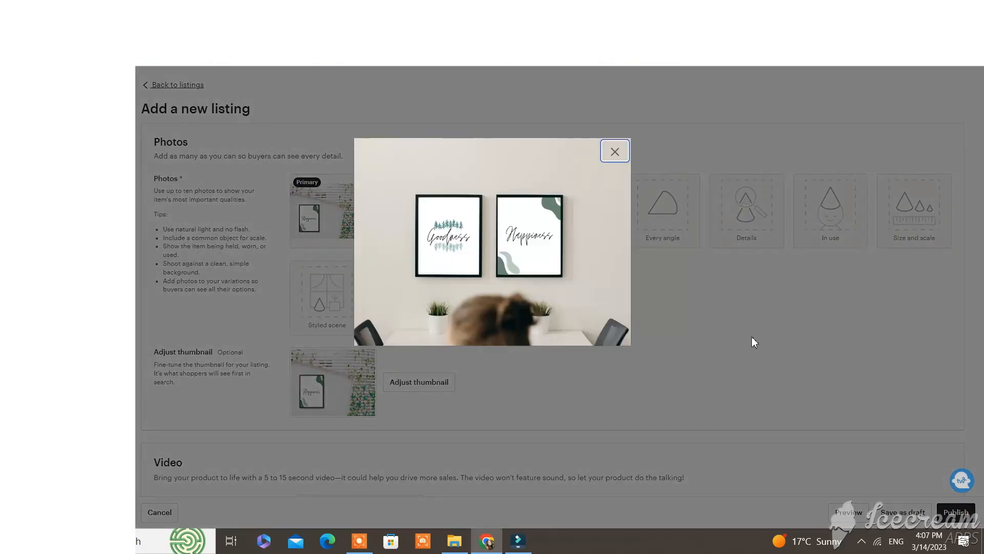
{"action": "left_click", "coordinate": [754, 341]}
Title the listing "Set of 3 Prints for Home Decor - Living Room Decor - Prints for Home Decor - Digital Printables - Digital Prints - Wall art Decor!".
{"action": "scroll", "coordinate": [754, 341], "scroll_direction": "down", "scroll_amount": 3}
{"action": "scroll", "coordinate": [754, 343], "scroll_direction": "down", "scroll_amount": 5}
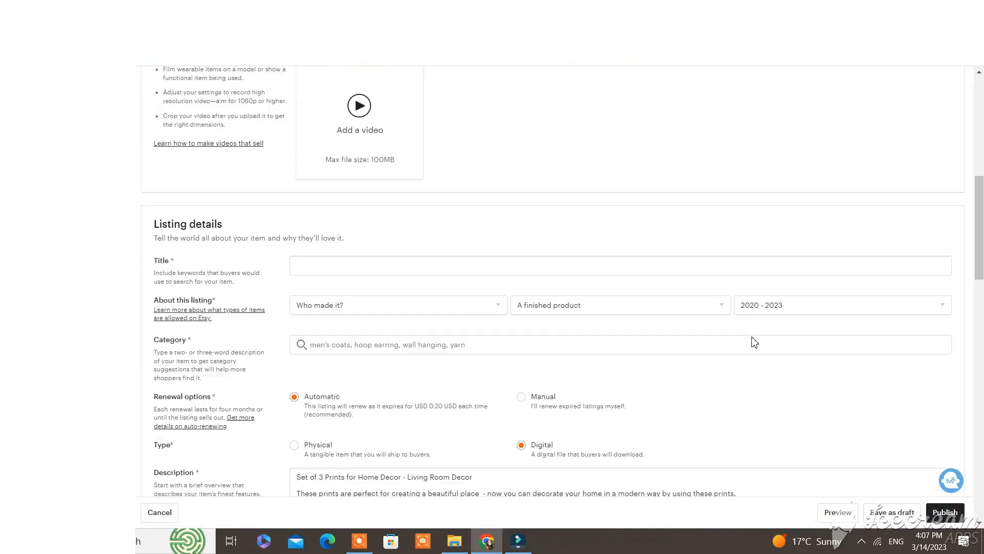
{"action": "left_click_drag", "start_coordinate": [154, 253], "coordinate": [174, 258]}
{"action": "left_click", "coordinate": [425, 271]}
{"action": "left_click", "coordinate": [424, 265]}
{"action": "type", "text": "Se"}
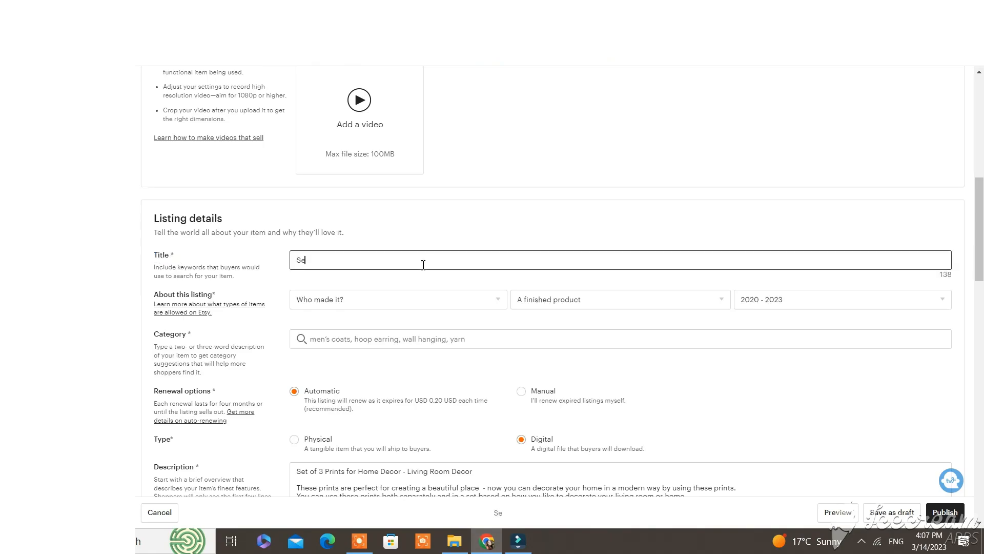
{"action": "type", "text": "t of 3 Prints for Home Deoc"}
{"action": "key", "text": "BackSpace"}
{"action": "key", "text": "BackSpace"}
{"action": "type", "text": "cor - Living Room Decor -"}
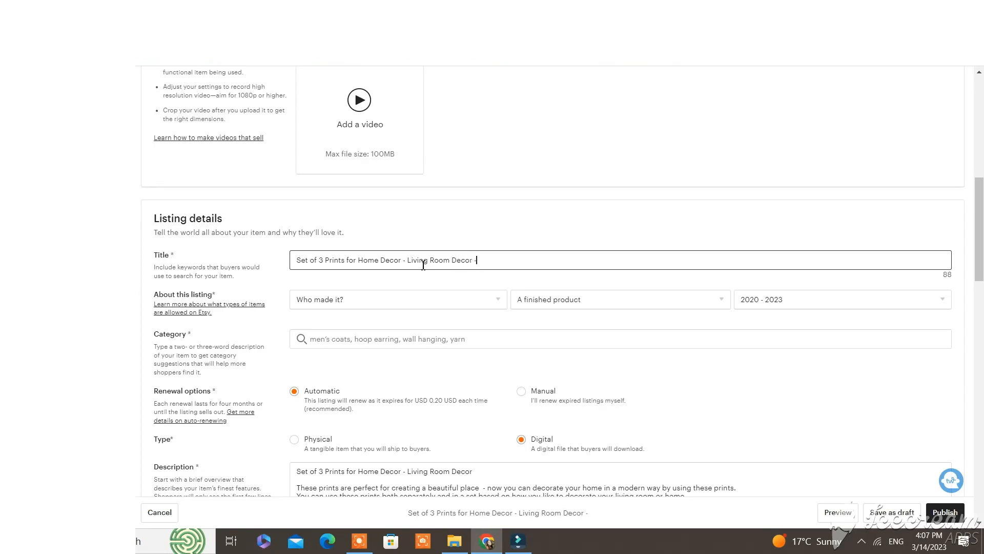
{"action": "type", "text": " Prints "}
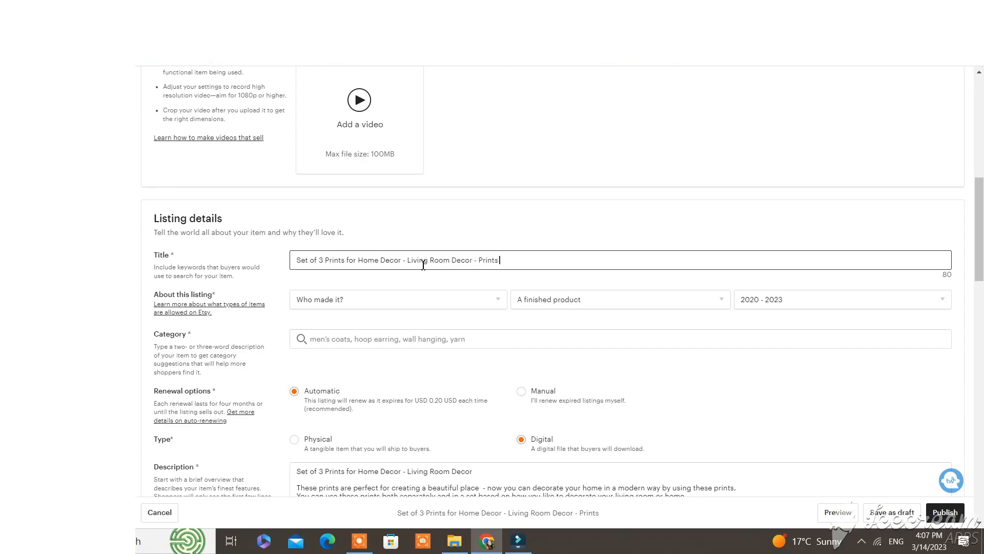
{"action": "type", "text": "for "}
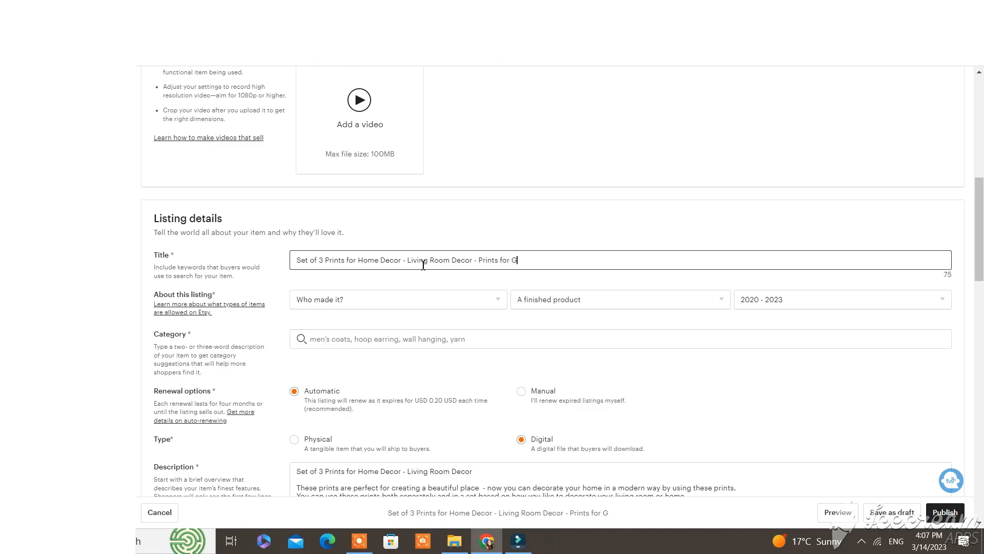
{"action": "type", "text": "Home Decor"}
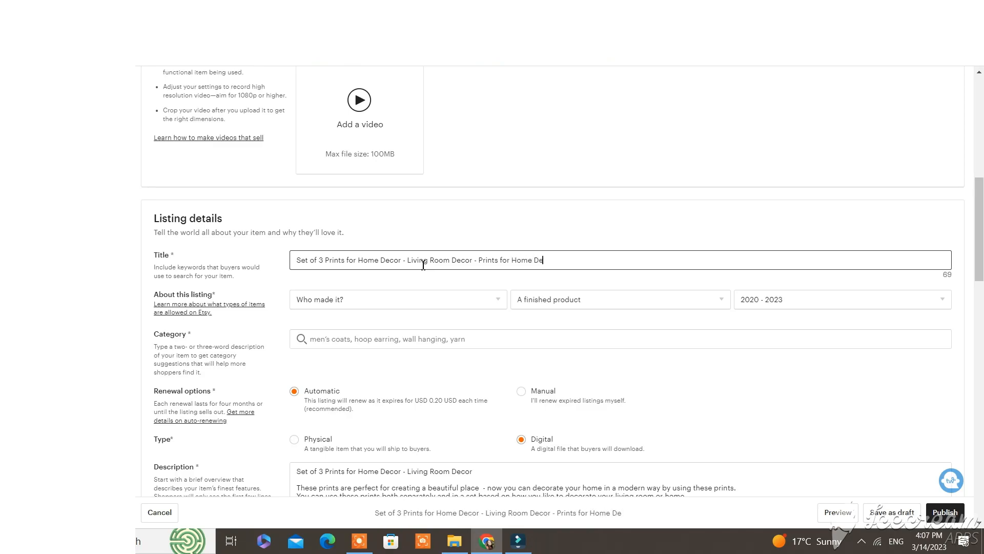
{"action": "type", "text": " - "}
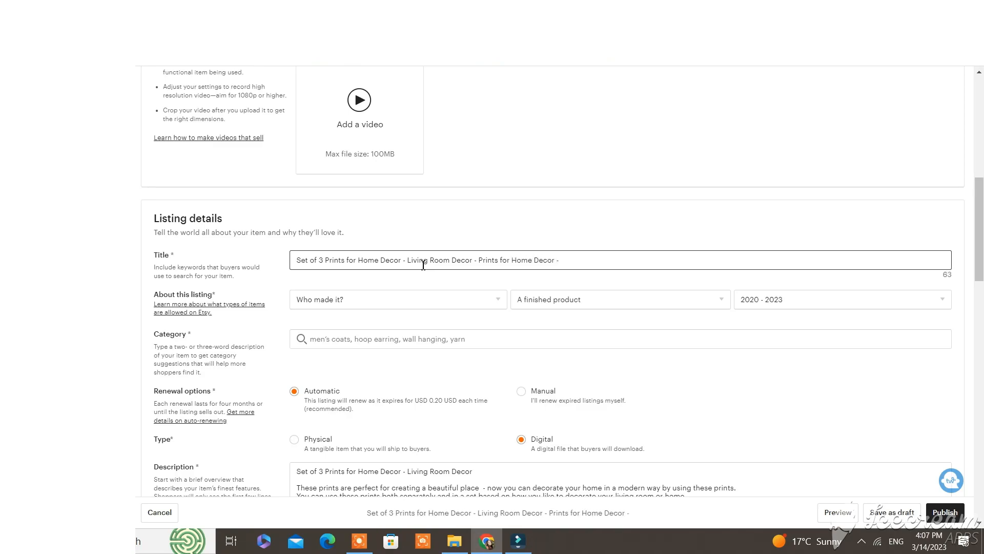
{"action": "type", "text": "Digi"}
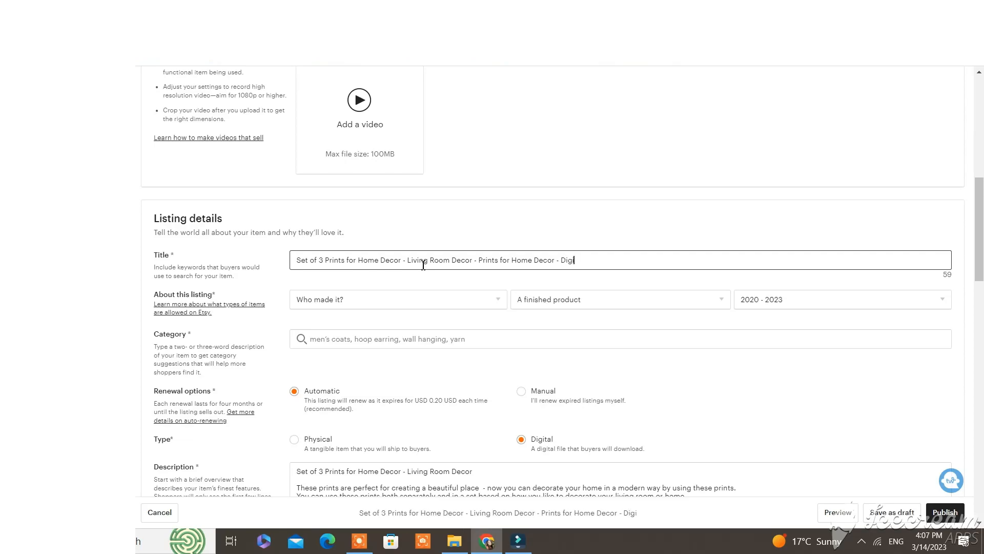
{"action": "type", "text": "tal Print"}
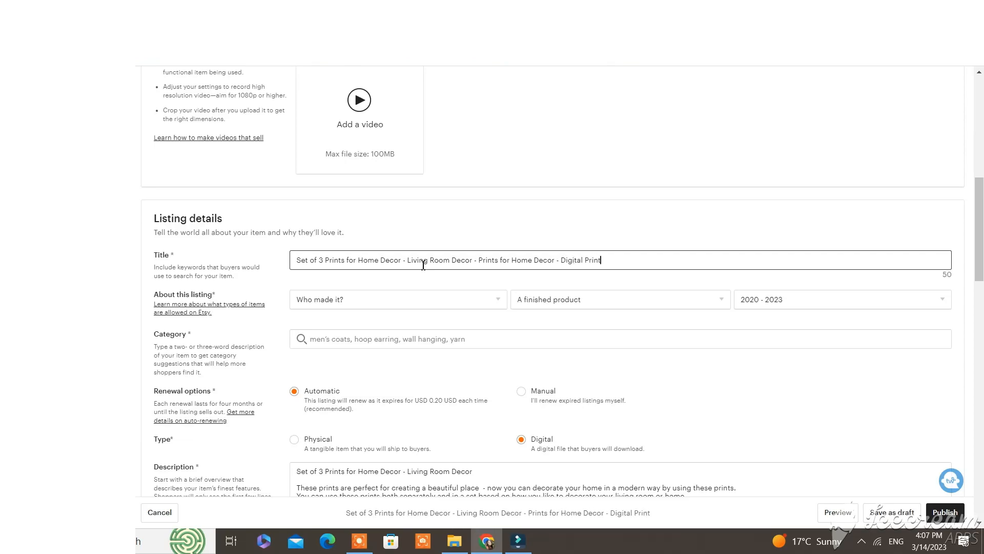
{"action": "type", "text": "ables - Digital Pr"}
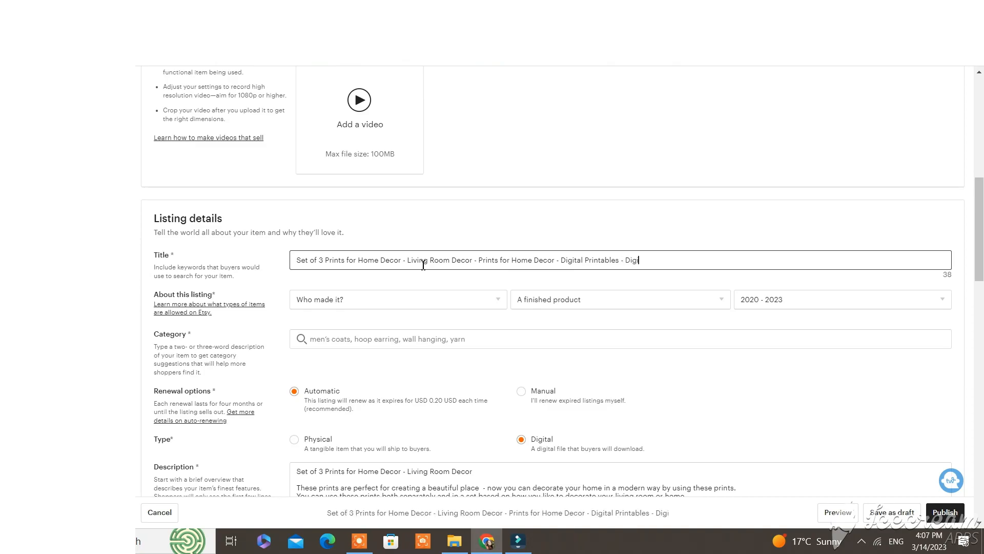
{"action": "type", "text": "ints "}
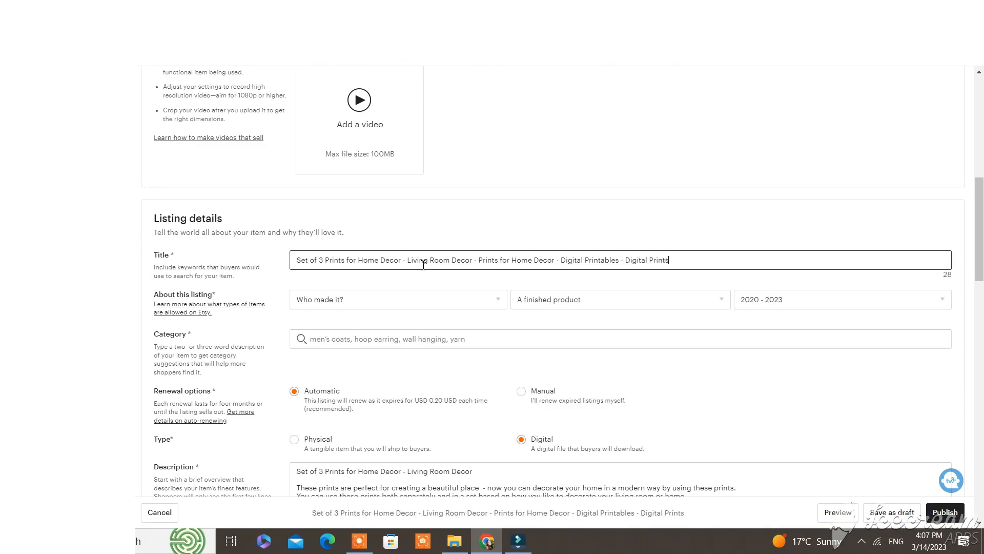
{"action": "type", "text": "- Wall"}
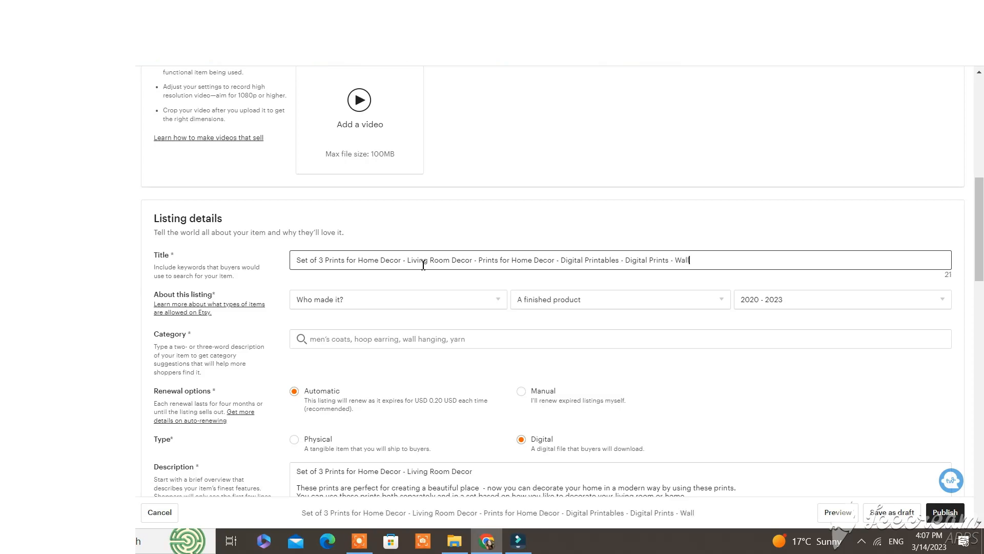
{"action": "type", "text": " art Decor"}
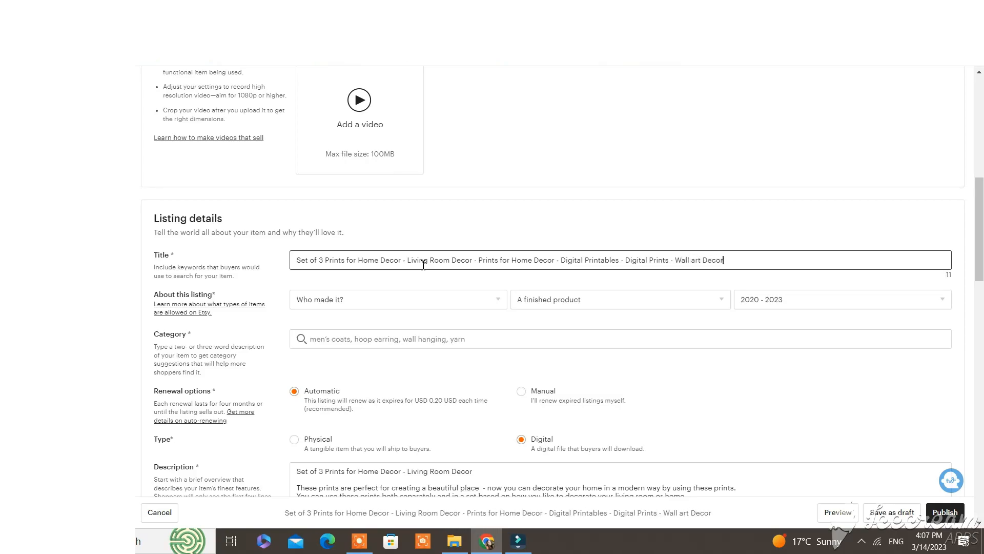
{"action": "type", "text": "!"}
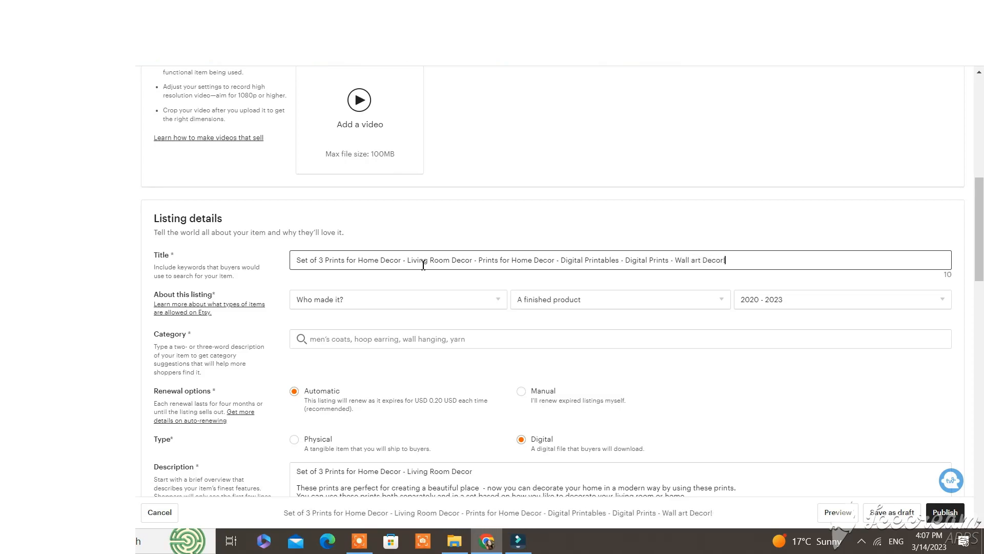
Review the listing's description text, renewal option and product type.
{"action": "scroll", "coordinate": [387, 330], "scroll_direction": "down", "scroll_amount": 3}
{"action": "left_click", "coordinate": [389, 329]}
{"action": "left_click_drag", "start_coordinate": [310, 278], "coordinate": [492, 277]}
{"action": "left_click", "coordinate": [492, 277]}
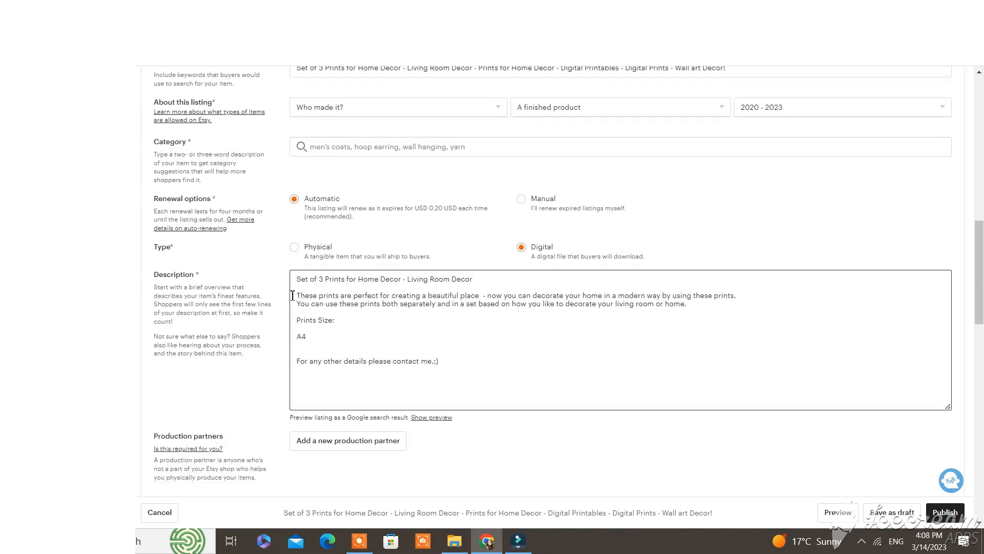
{"action": "left_click_drag", "start_coordinate": [297, 296], "coordinate": [663, 307]}
{"action": "left_click", "coordinate": [699, 308]}
{"action": "scroll", "coordinate": [398, 340], "scroll_direction": "down", "scroll_amount": 3}
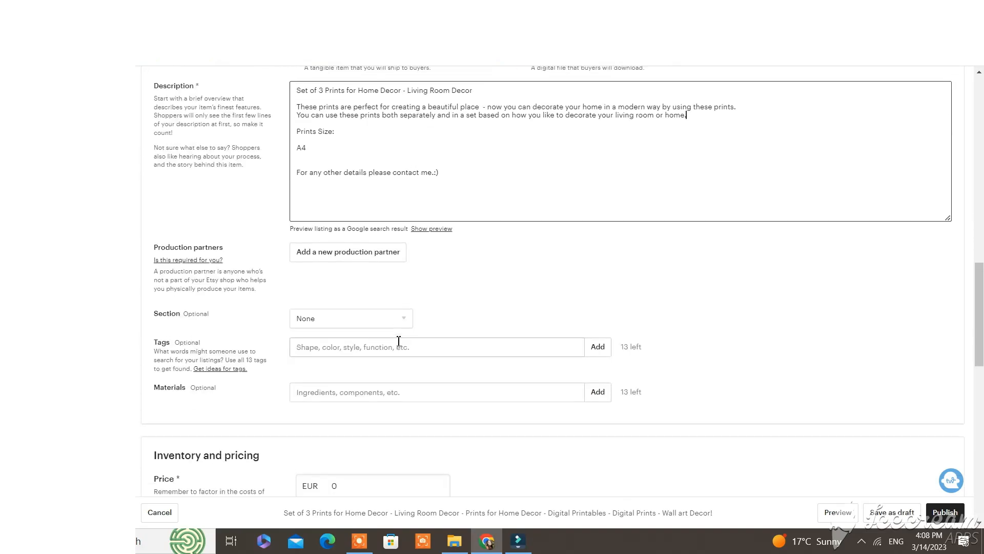
{"action": "scroll", "coordinate": [398, 341], "scroll_direction": "up", "scroll_amount": 3}
{"action": "left_click_drag", "start_coordinate": [284, 195], "coordinate": [357, 211]}
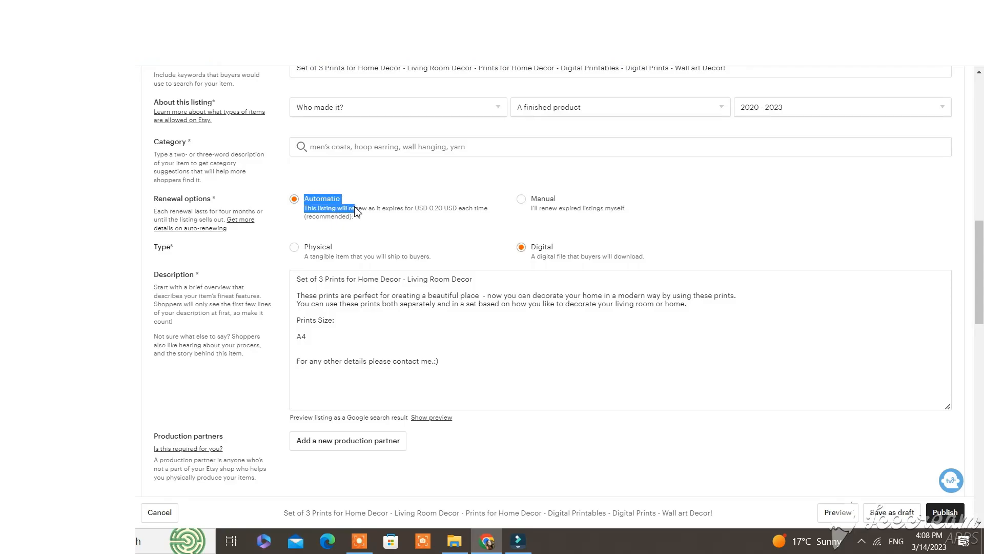
{"action": "left_click_drag", "start_coordinate": [492, 237], "coordinate": [580, 254]}
{"action": "left_click", "coordinate": [610, 244]}
Add the tags "prints", "printables" and "wall art decor" to the listing.
{"action": "scroll", "coordinate": [610, 247], "scroll_direction": "down", "scroll_amount": 6}
{"action": "left_click", "coordinate": [475, 215]}
{"action": "type", "text": "prints"}
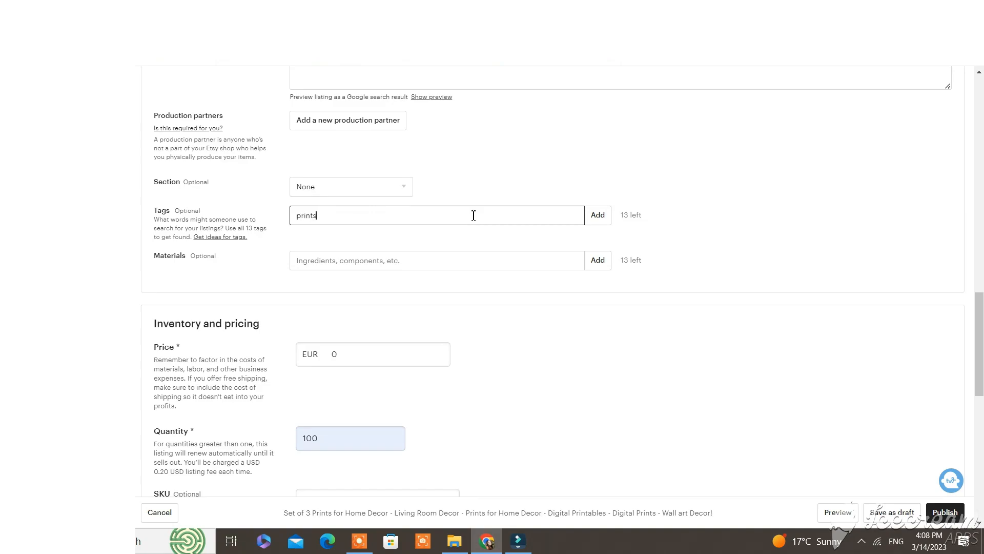
{"action": "key", "text": "Return"}
{"action": "type", "text": "printables"}
{"action": "key", "text": "Return"}
{"action": "type", "text": "wall"}
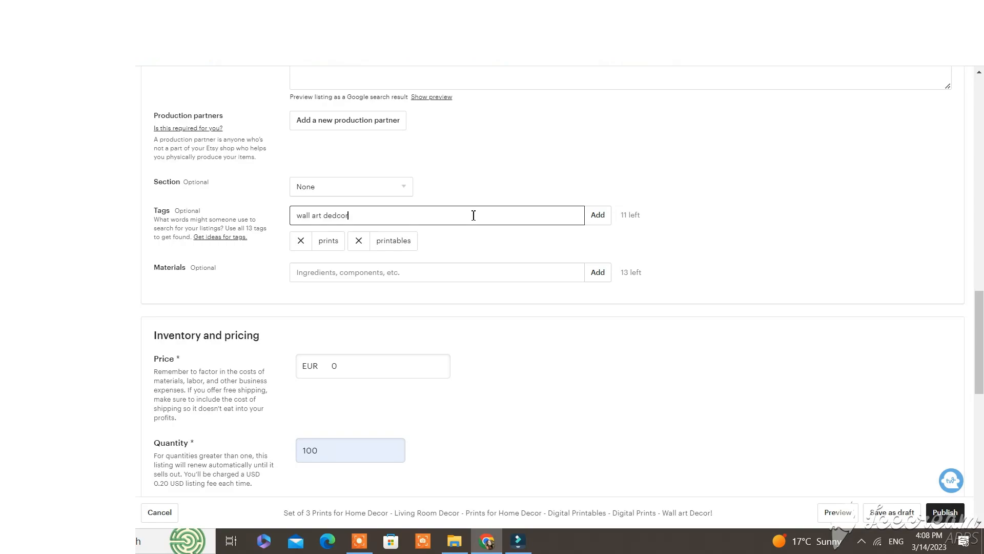
{"action": "type", "text": " art decor"}
{"action": "key", "text": "Return"}
Add the tags "print living room", "prints home" and "home decor", replacing any misspelled entry.
{"action": "type", "text": "pr"}
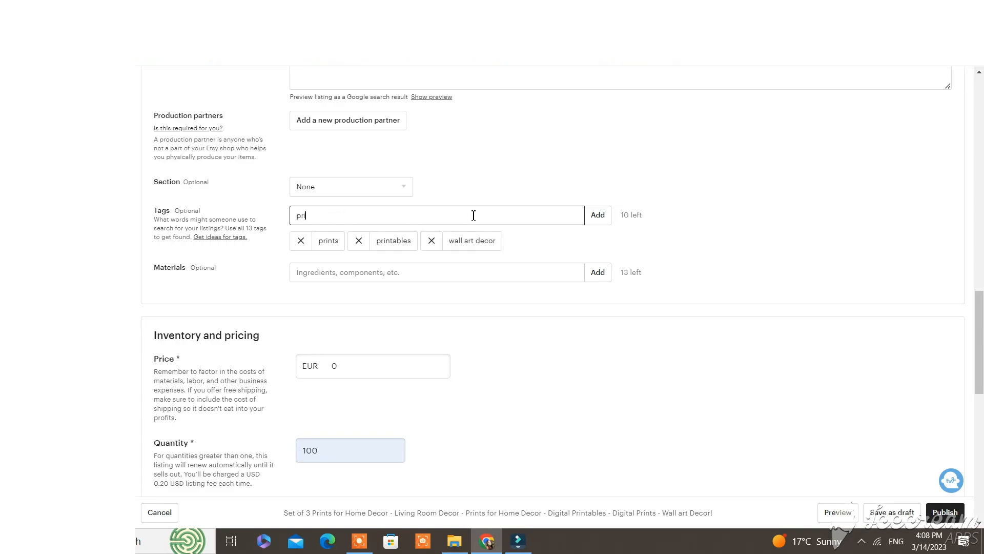
{"action": "type", "text": "int living room"}
{"action": "key", "text": "Return"}
{"action": "type", "text": "print"}
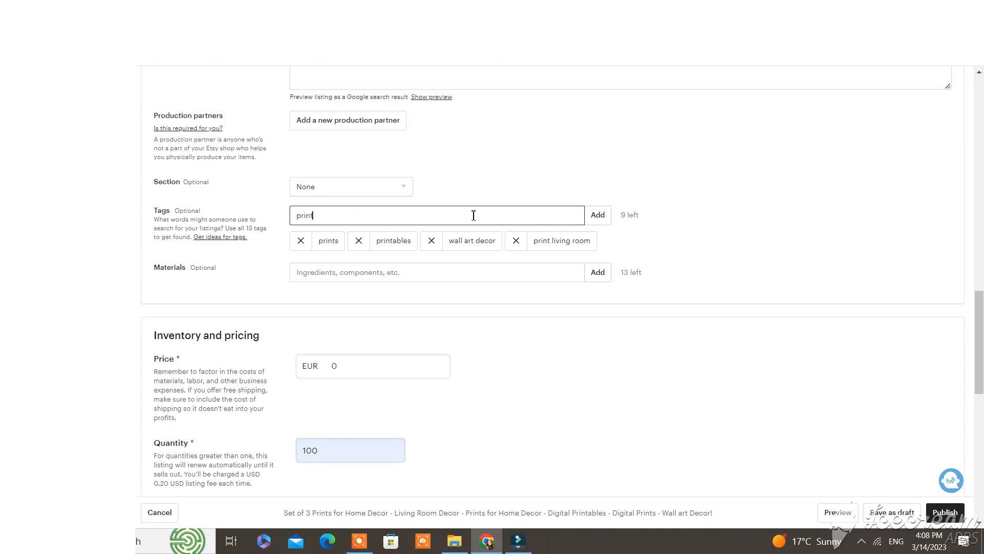
{"action": "type", "text": "s home"}
{"action": "key", "text": "Return"}
{"action": "type", "text": "home deocr"}
{"action": "key", "text": "Return"}
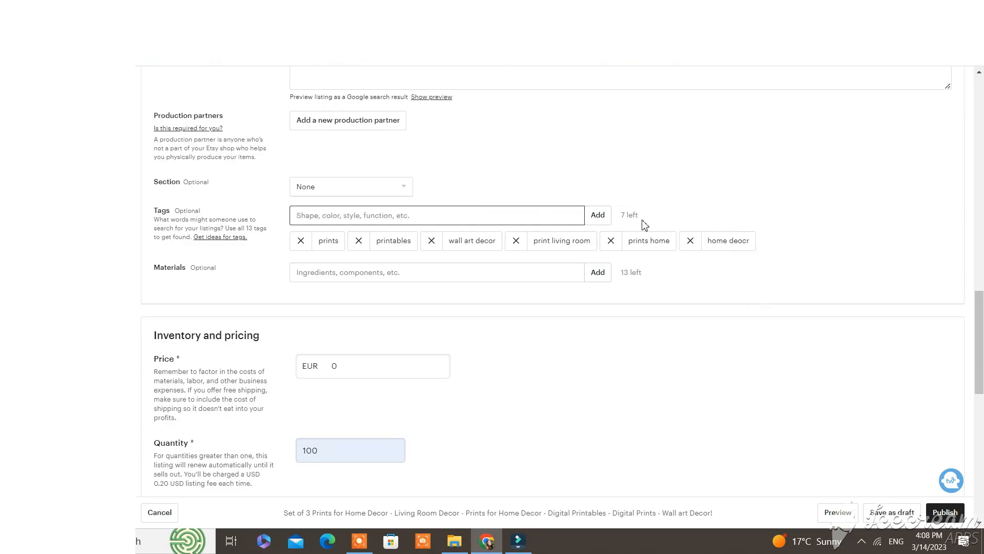
{"action": "left_click", "coordinate": [690, 241]}
{"action": "type", "text": "home decor"}
{"action": "key", "text": "Return"}
Add the tags "home prints", "printables decor" and "wall art" to the listing.
{"action": "type", "text": "home prints"}
{"action": "key", "text": "Return"}
{"action": "type", "text": "pr"}
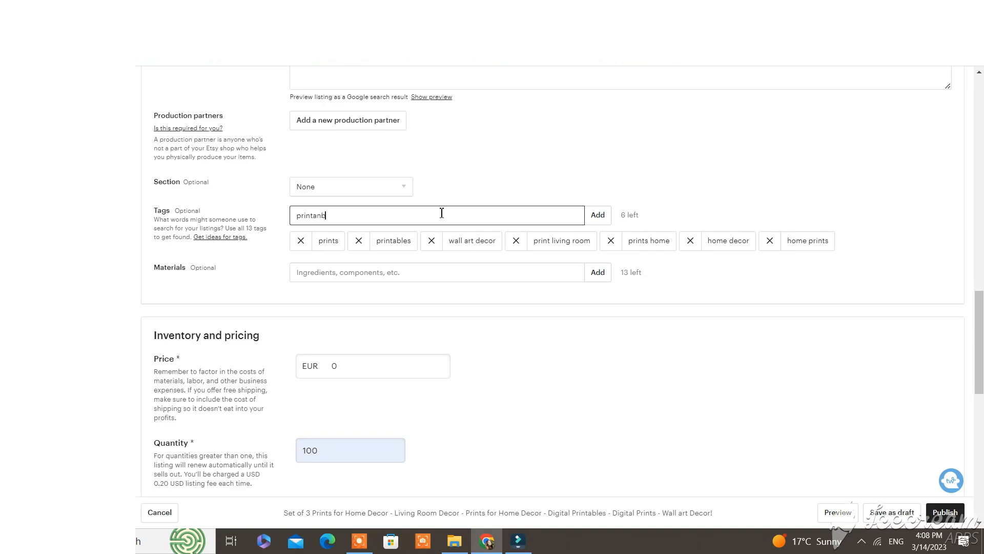
{"action": "type", "text": "intables decor"}
{"action": "key", "text": "Return"}
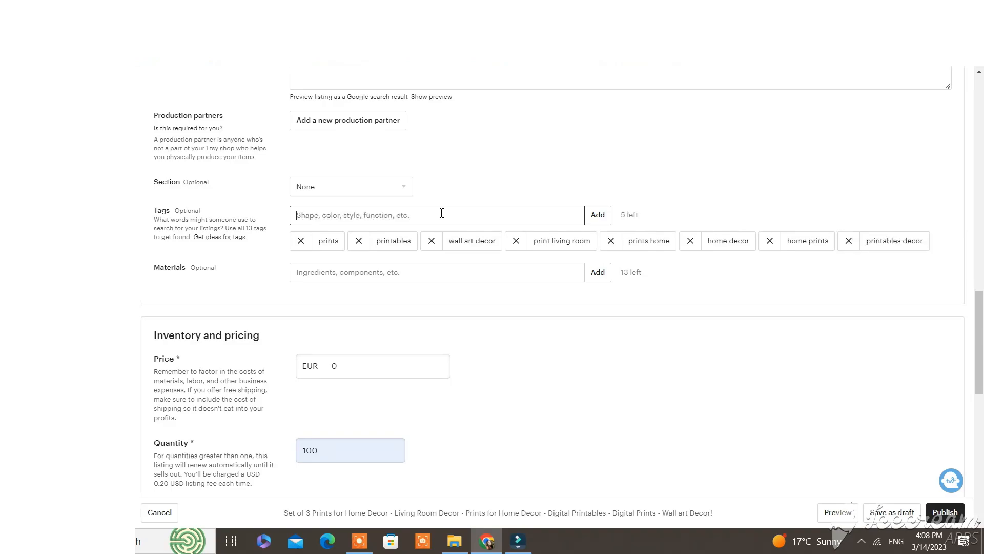
{"action": "type", "text": "wall art"}
{"action": "key", "text": "Return"}
Fill the remaining tags with "digital prints", "digital products", "digital printables" and "home printables".
{"action": "type", "text": "digi"}
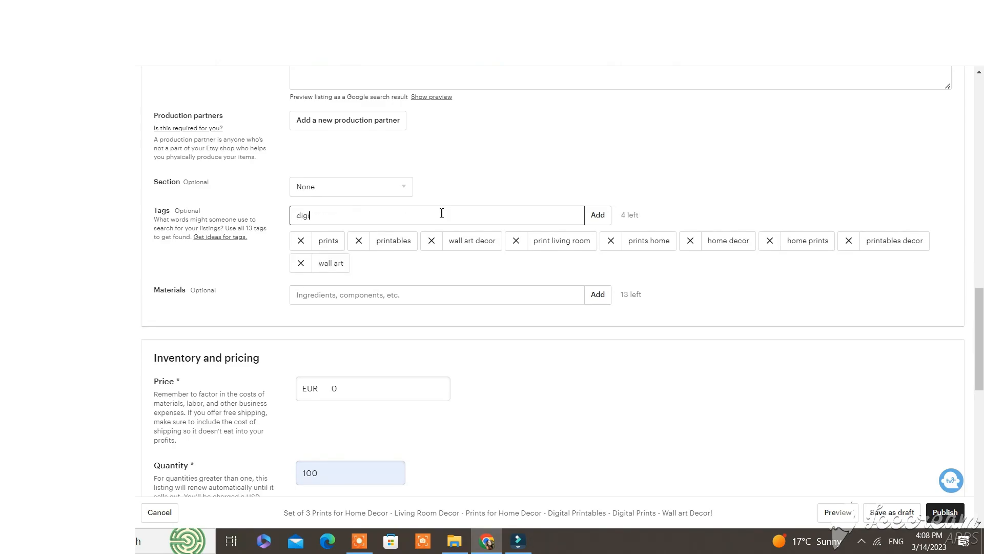
{"action": "type", "text": "tal prints"}
{"action": "key", "text": "Return"}
{"action": "type", "text": "digital p"}
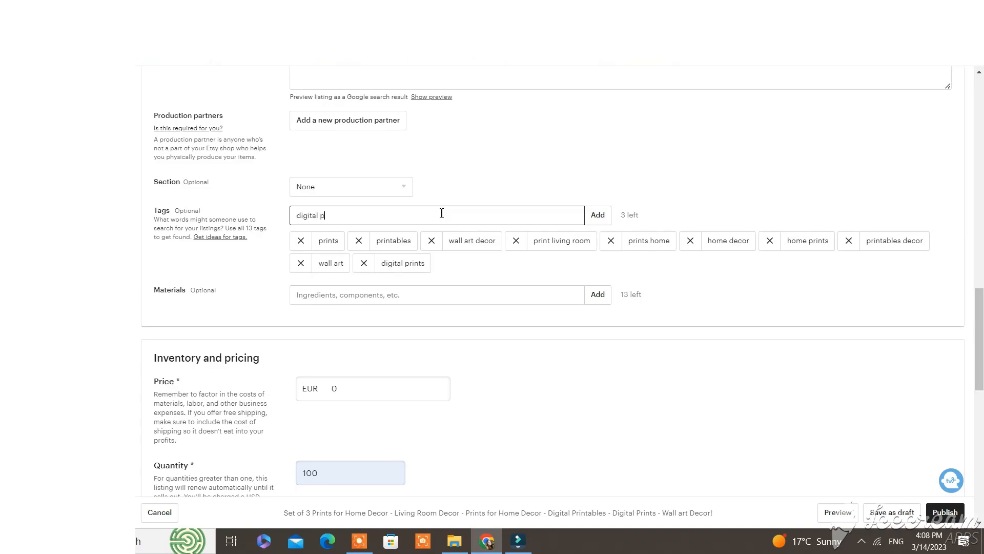
{"action": "type", "text": "roducts"}
{"action": "key", "text": "Return"}
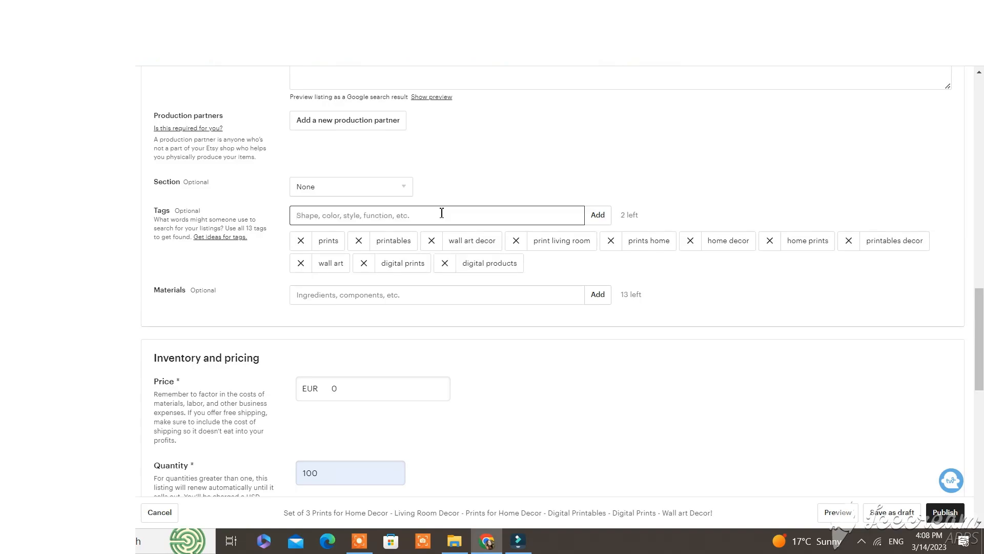
{"action": "type", "text": "digital printables"}
{"action": "key", "text": "Return"}
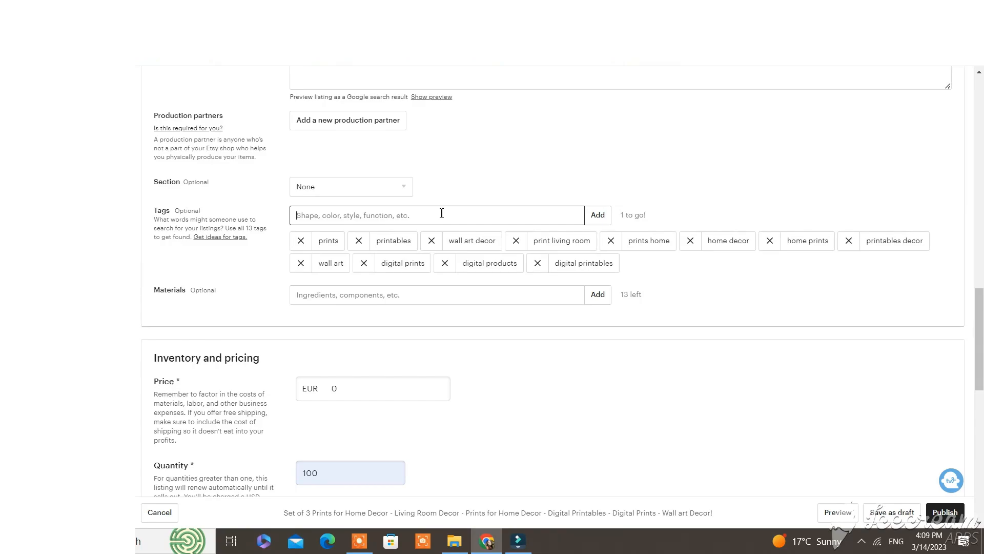
{"action": "type", "text": "H"}
{"action": "key", "text": "Return"}
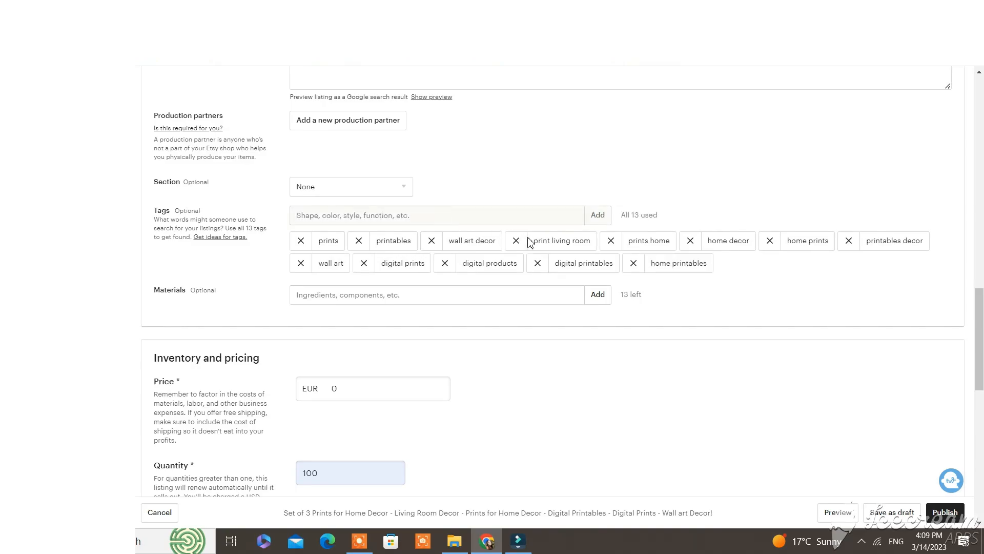
Set the listing's price to 6 EUR.
{"action": "scroll", "coordinate": [527, 241], "scroll_direction": "down", "scroll_amount": 4}
{"action": "left_click", "coordinate": [381, 191]}
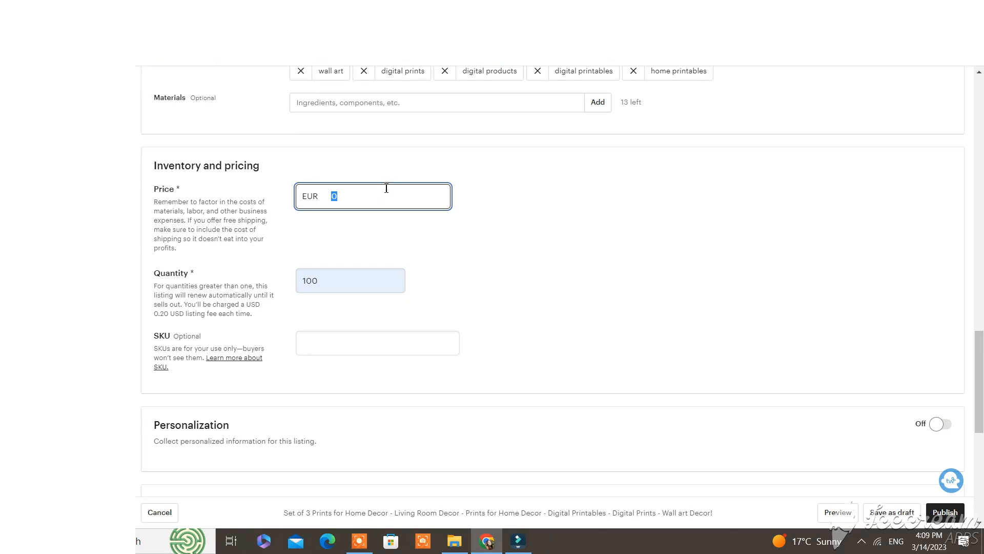
{"action": "type", "text": "6"}
{"action": "left_click", "coordinate": [424, 261]}
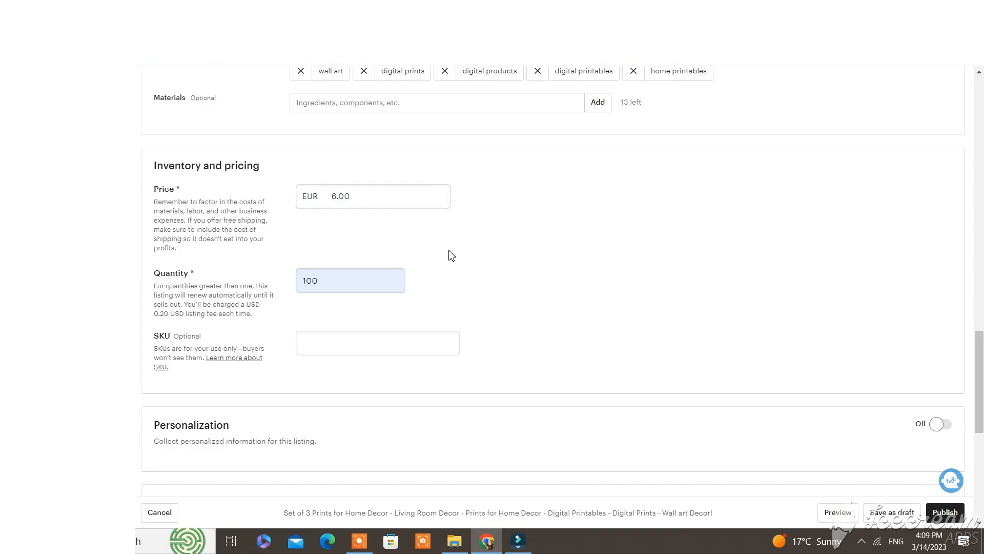
Upload the zipped "Home Print - Living Room" archive from the Downloads folder as the listing's digital file.
{"action": "scroll", "coordinate": [477, 277], "scroll_direction": "down", "scroll_amount": 5}
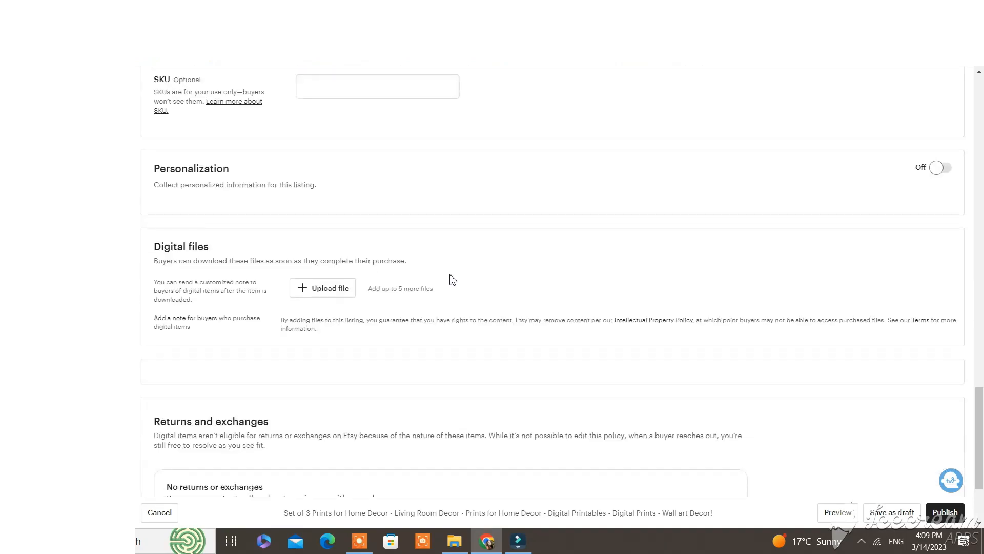
{"action": "left_click", "coordinate": [345, 292]}
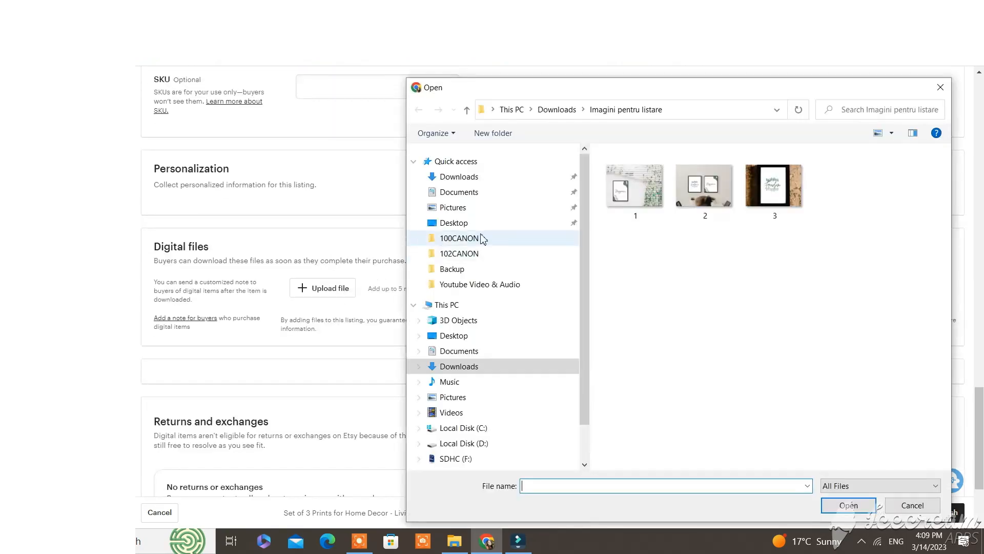
{"action": "left_click", "coordinate": [495, 179]}
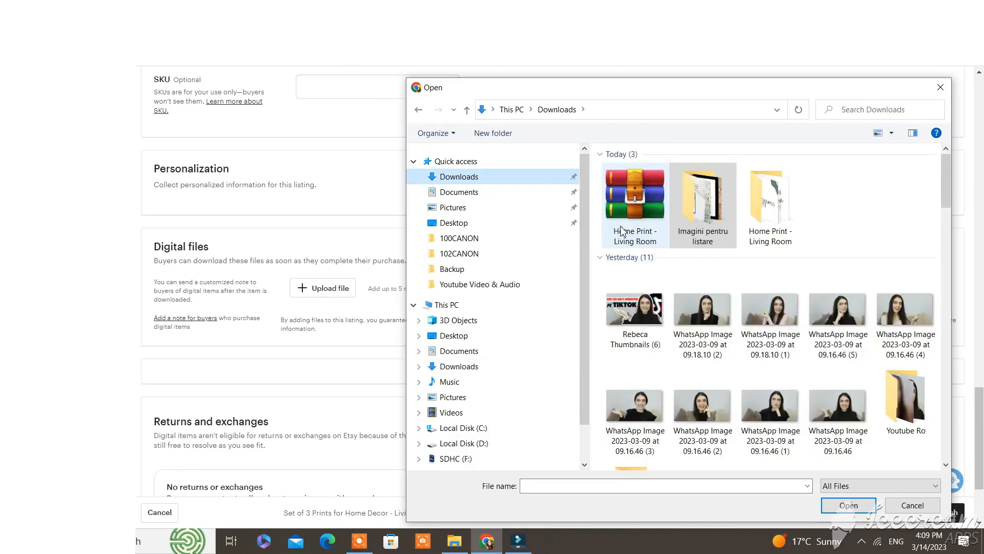
{"action": "left_click", "coordinate": [646, 226]}
{"action": "double_click", "coordinate": [646, 226]}
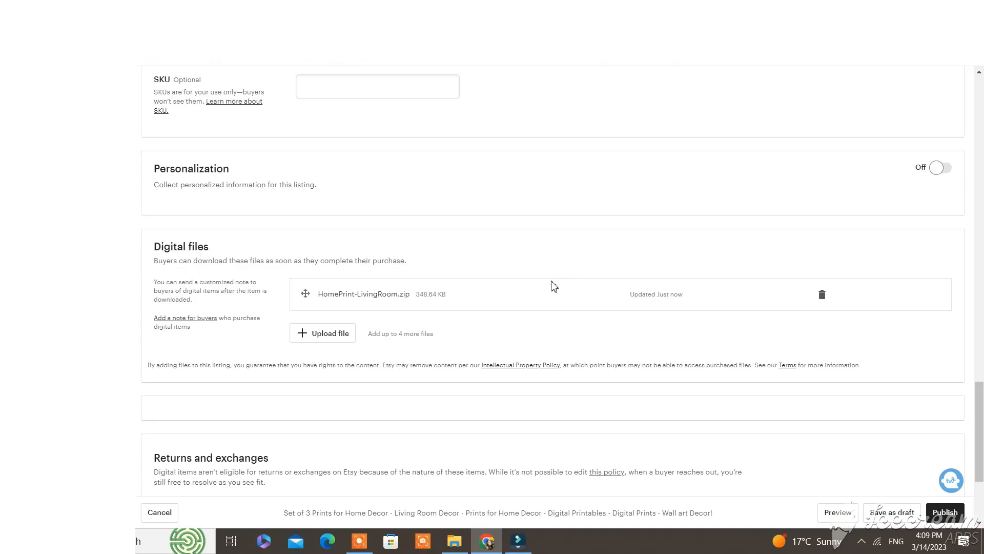
{"action": "scroll", "coordinate": [554, 286], "scroll_direction": "down", "scroll_amount": 3}
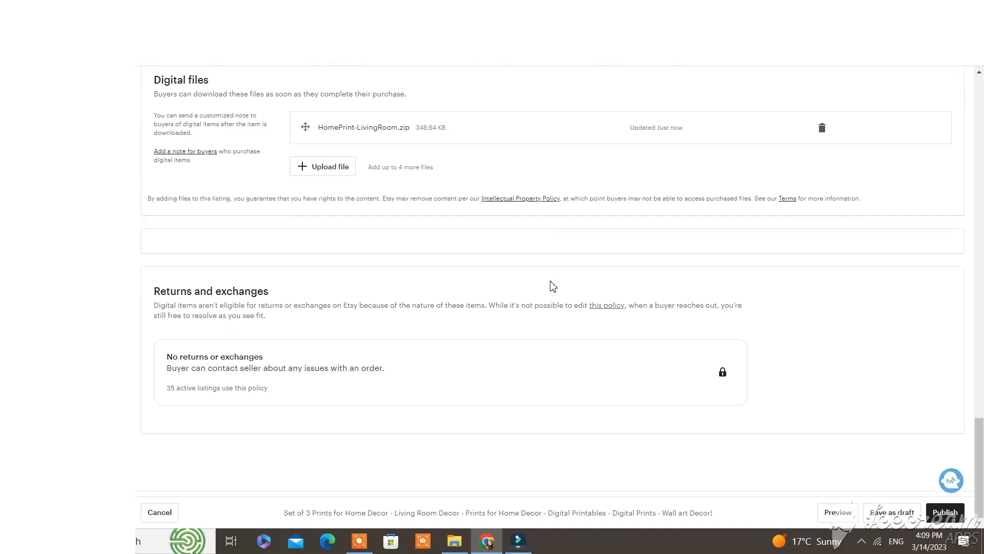
{"action": "scroll", "coordinate": [552, 285], "scroll_direction": "up", "scroll_amount": 1}
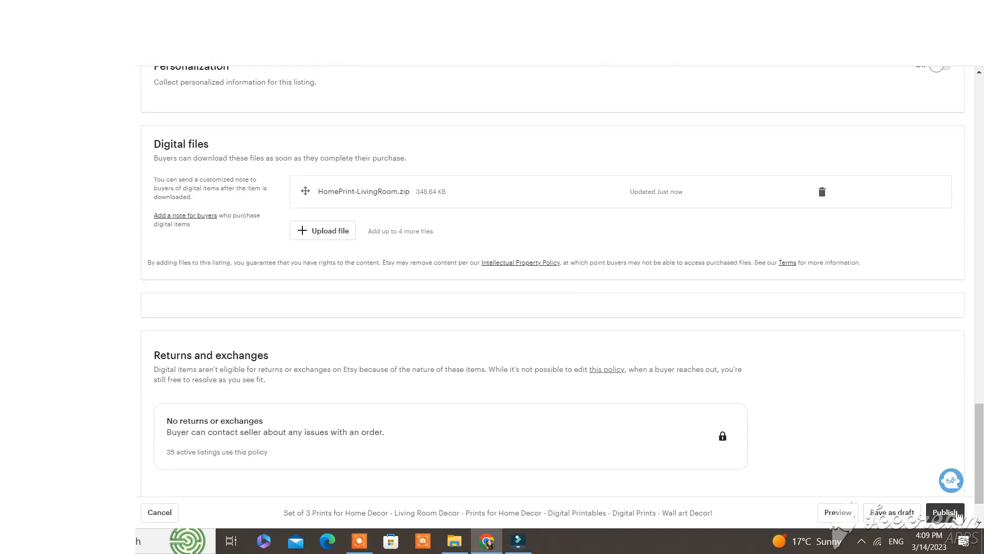